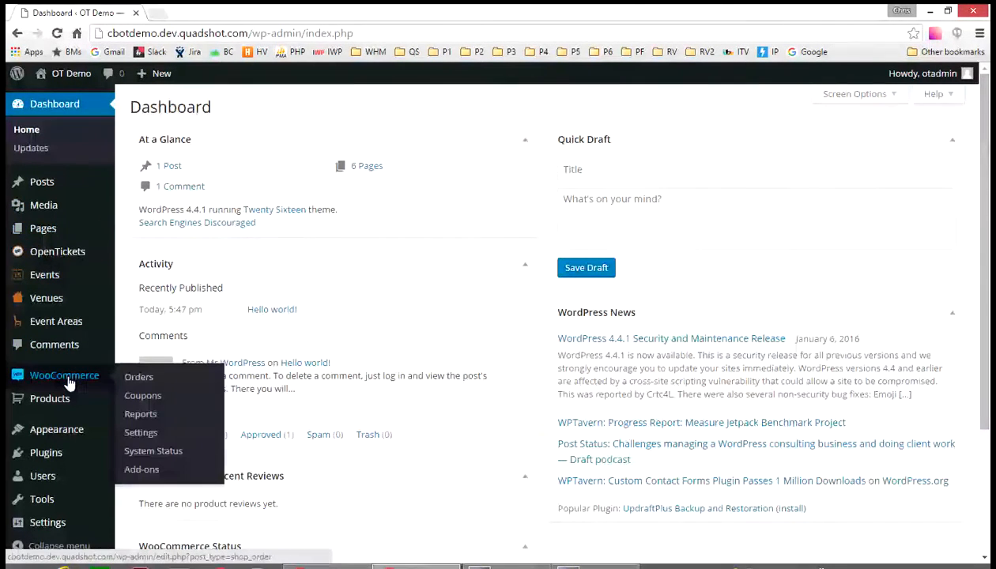
# - Start a new WooCommerce product named "$25 Ticket"
pyautogui.moveTo(64, 405)
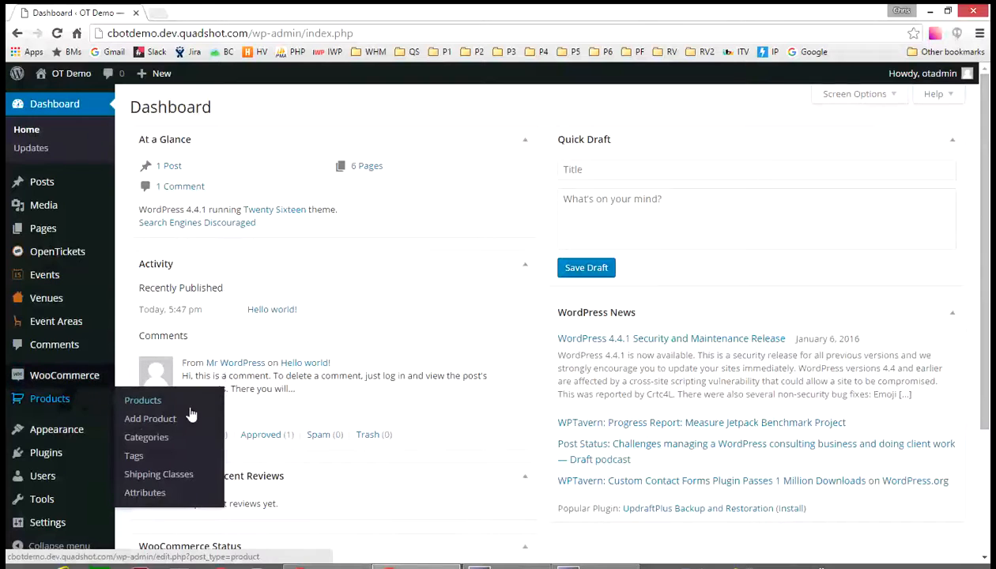
pyautogui.click(175, 427)
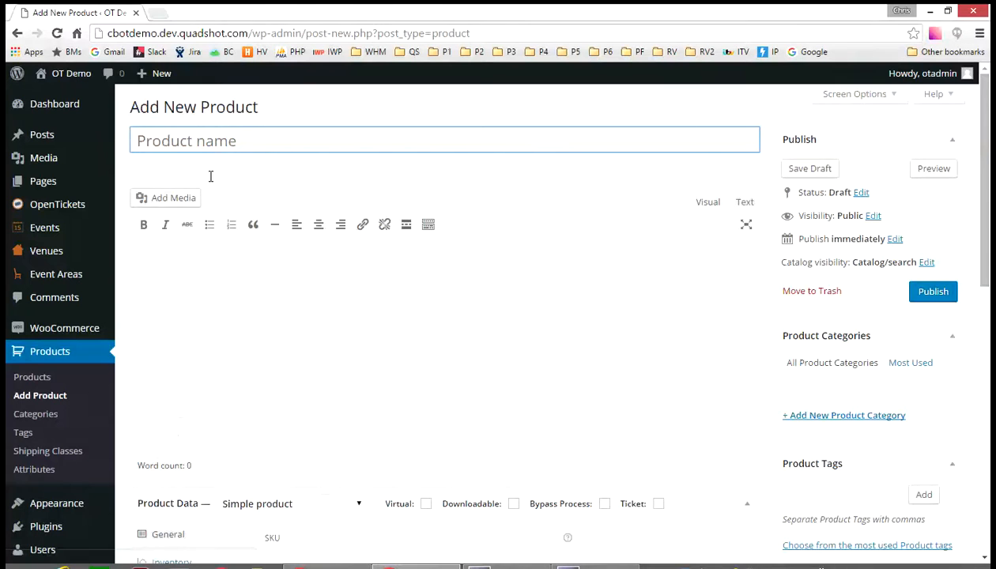
pyautogui.write('$2')
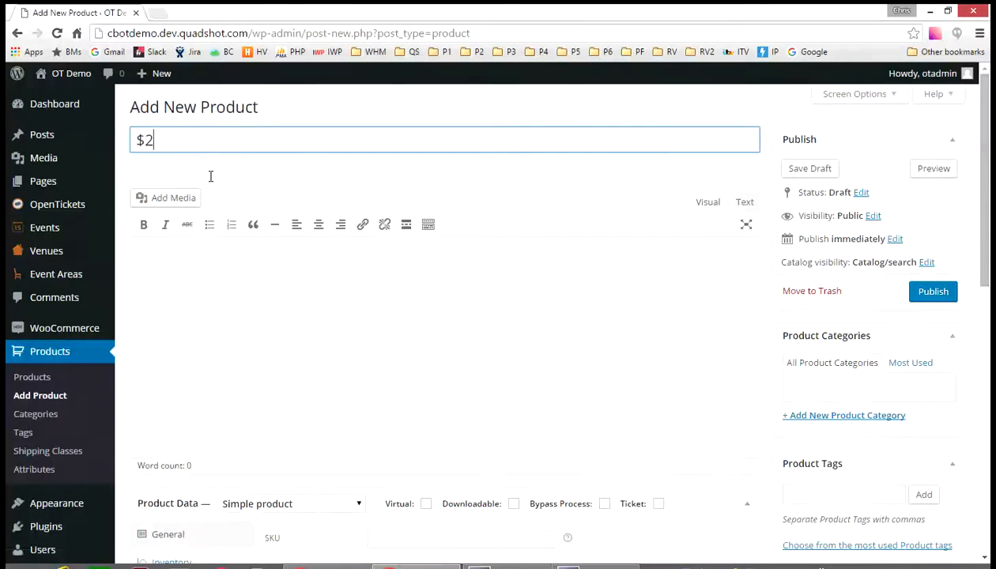
pyautogui.write('5 Ticket')
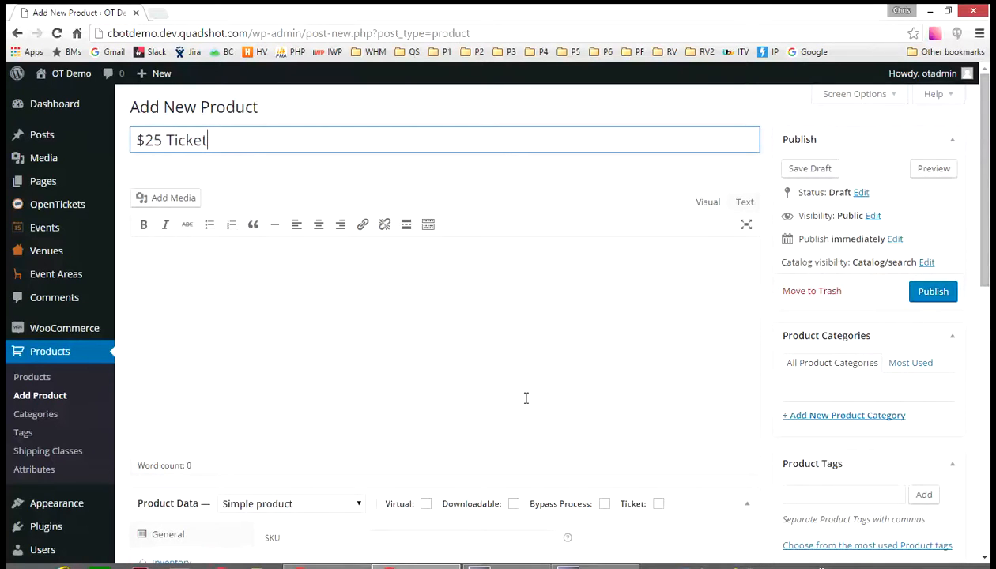
# - Mark the product as a ticket and set its regular price to 25
pyautogui.scroll(-3, 525, 395)
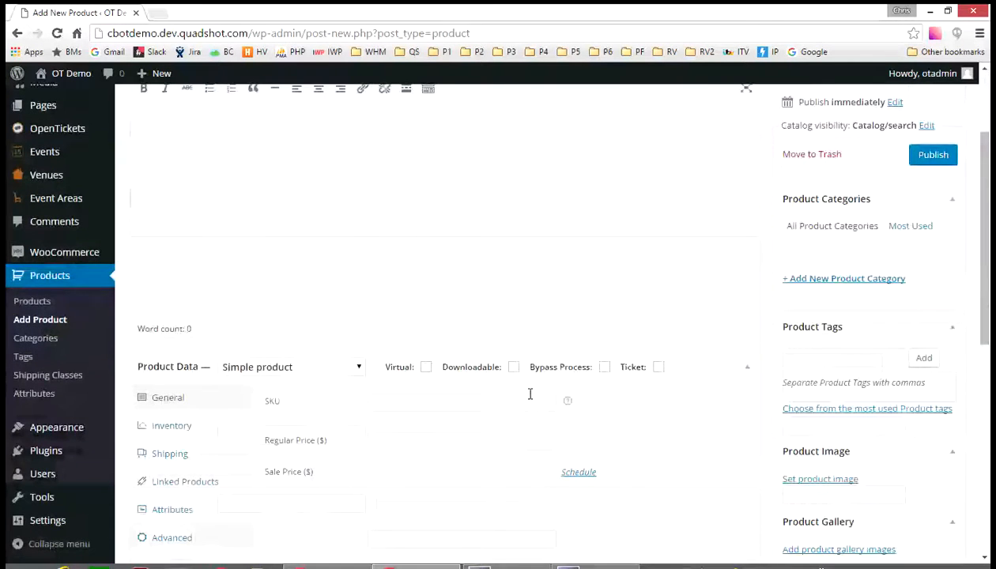
pyautogui.click(659, 368)
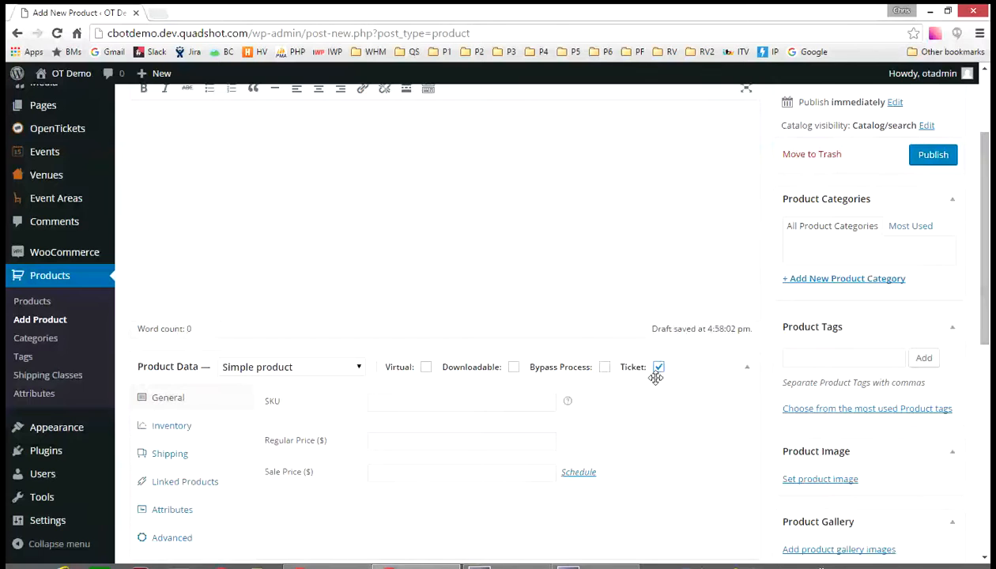
pyautogui.click(383, 446)
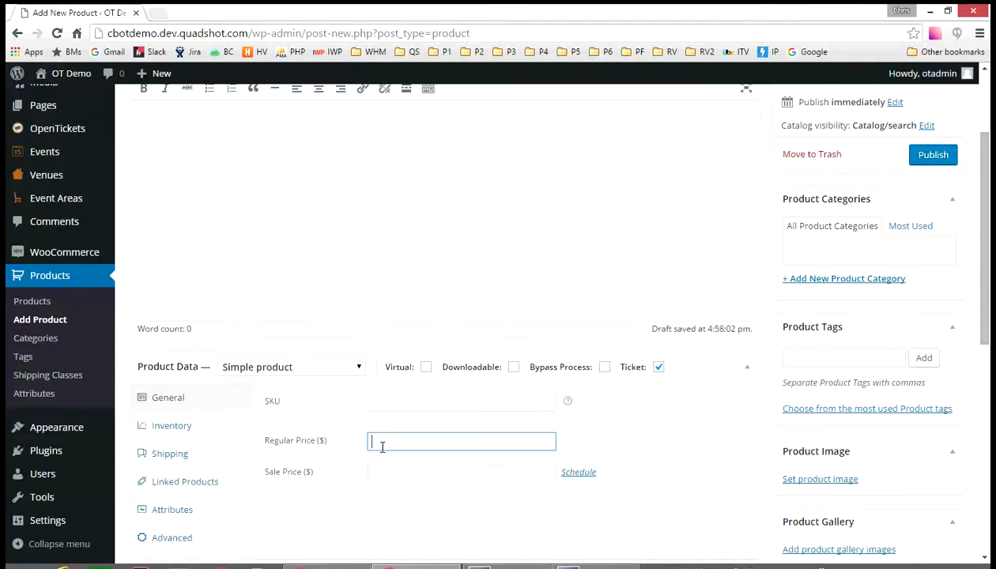
pyautogui.write('25')
# - Set the product image to the "$25 Ticket" picture from the media library and publish the product
pyautogui.click(805, 481)
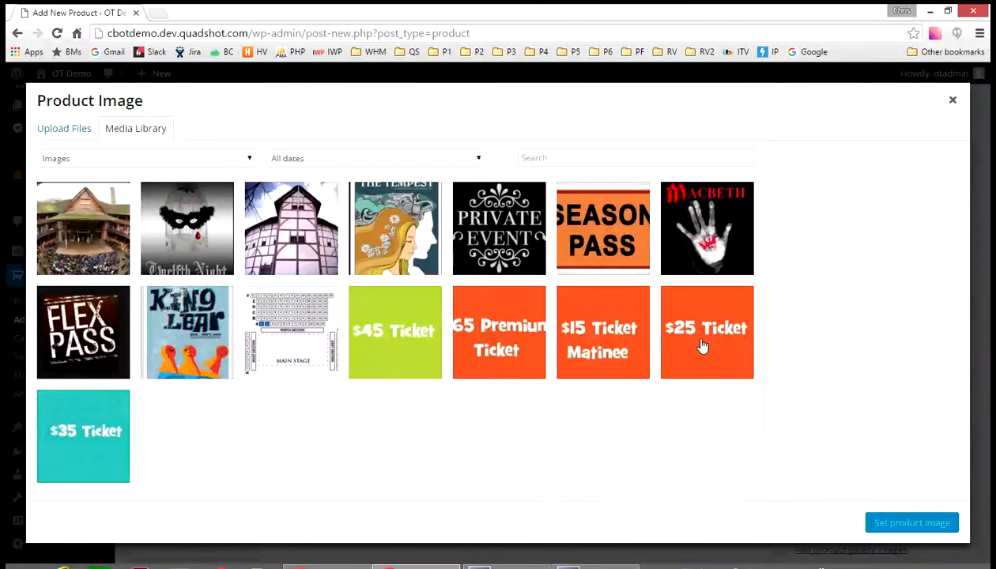
pyautogui.click(702, 344)
pyautogui.click(911, 523)
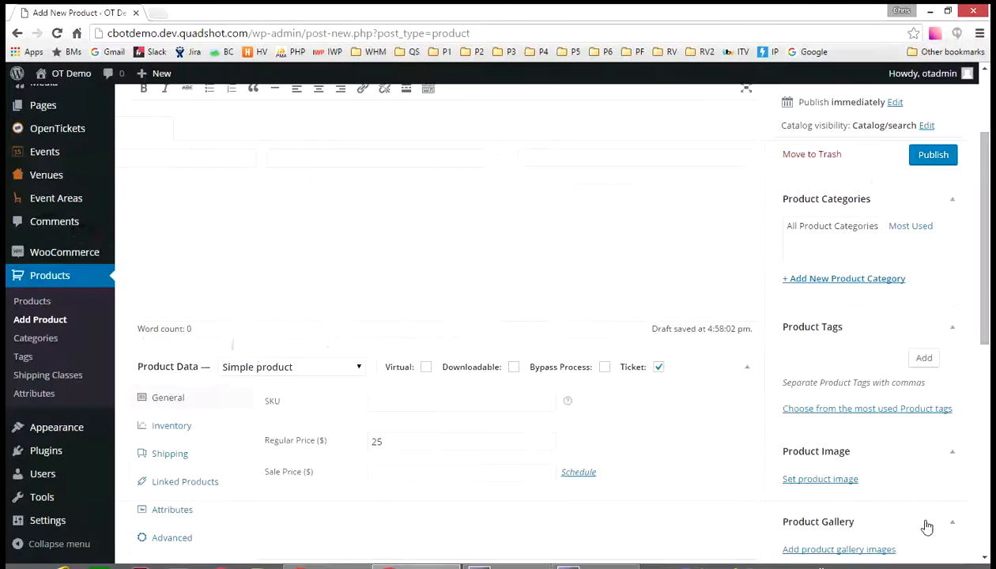
pyautogui.moveTo(918, 91)
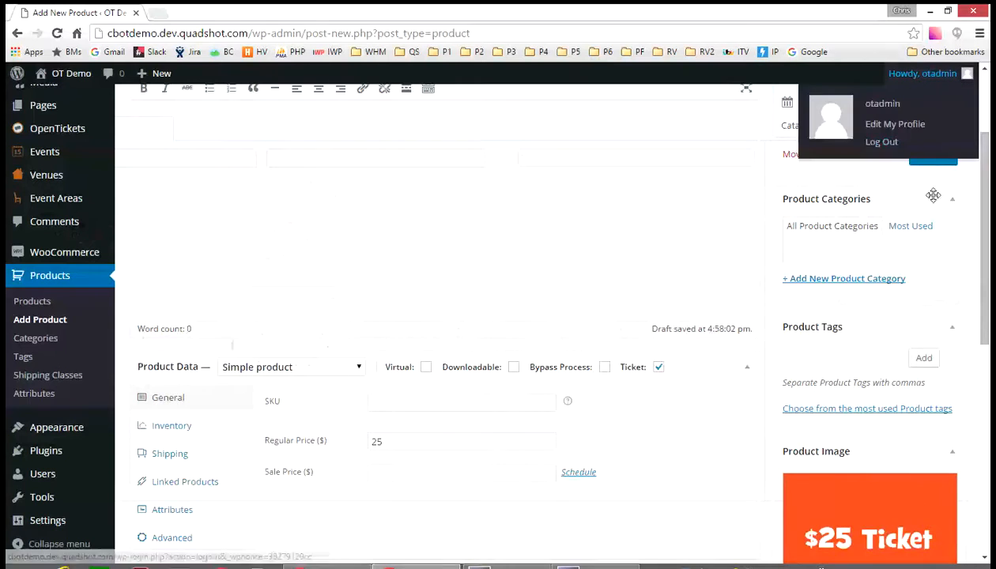
pyautogui.click(930, 156)
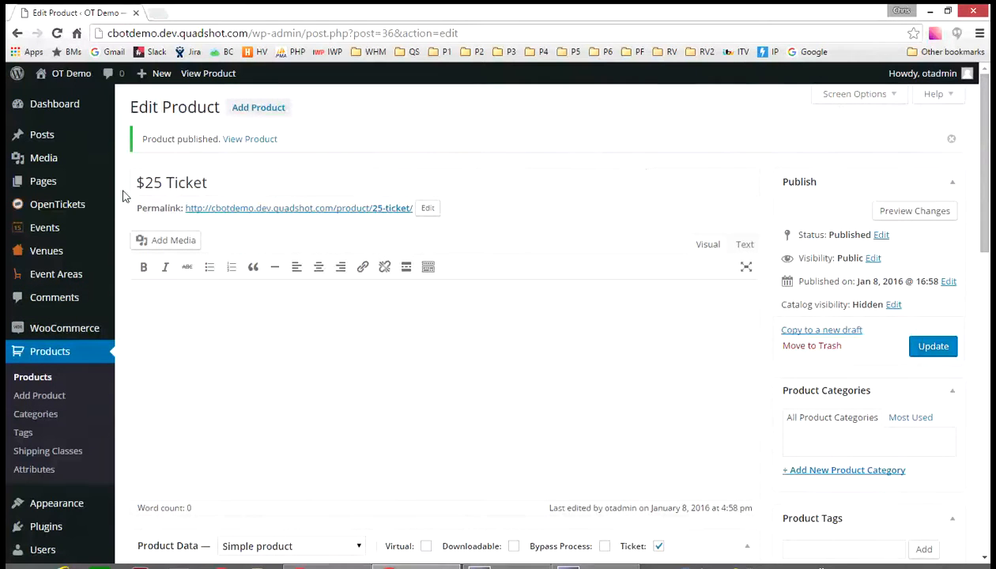
# - Start a new venue named "My Theater"
pyautogui.moveTo(55, 252)
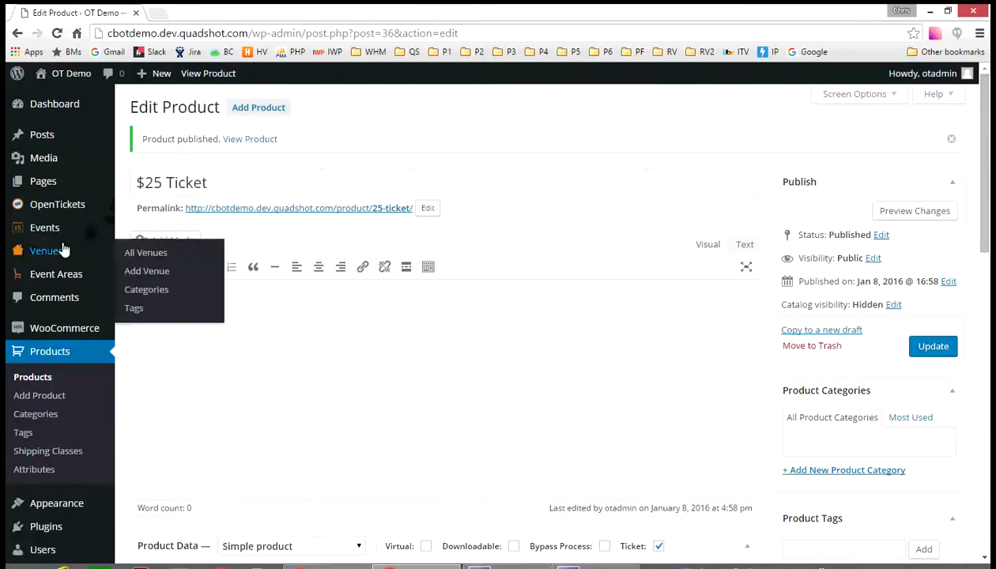
pyautogui.click(139, 272)
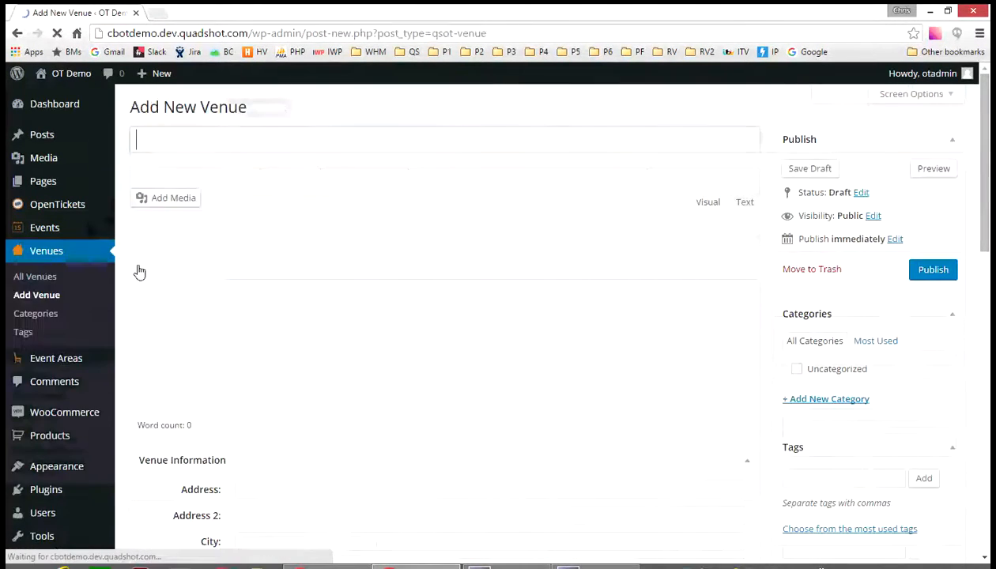
pyautogui.write('M')
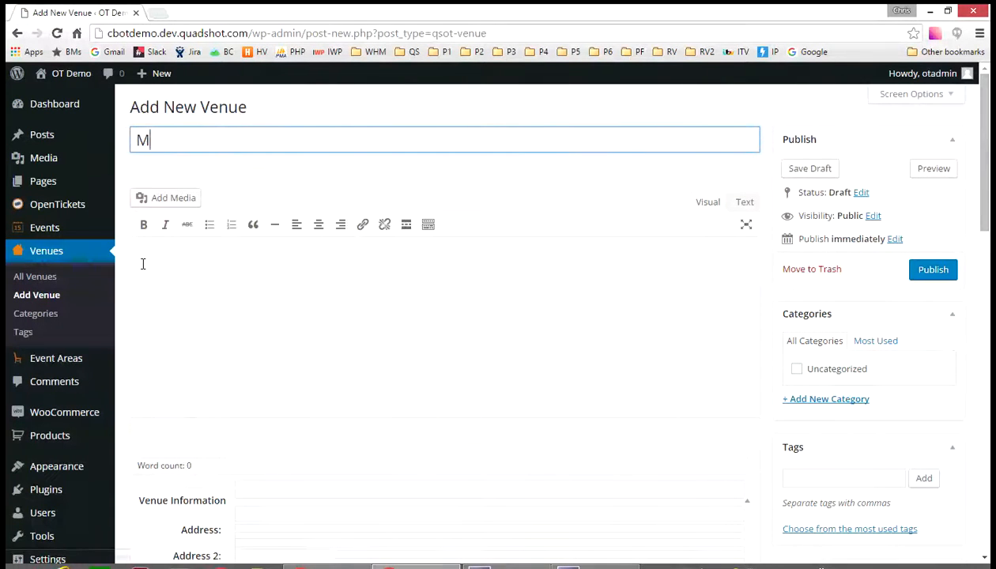
pyautogui.write('y Theater')
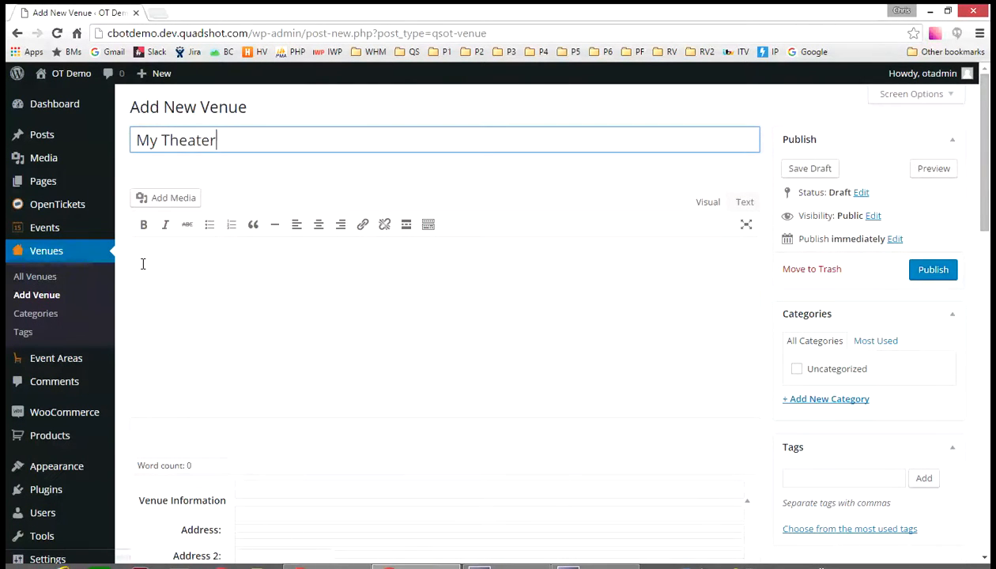
# - Fill in the venue's street address, city, state and postal code using the browser's autofill suggestion
pyautogui.scroll(-3, 295, 391)
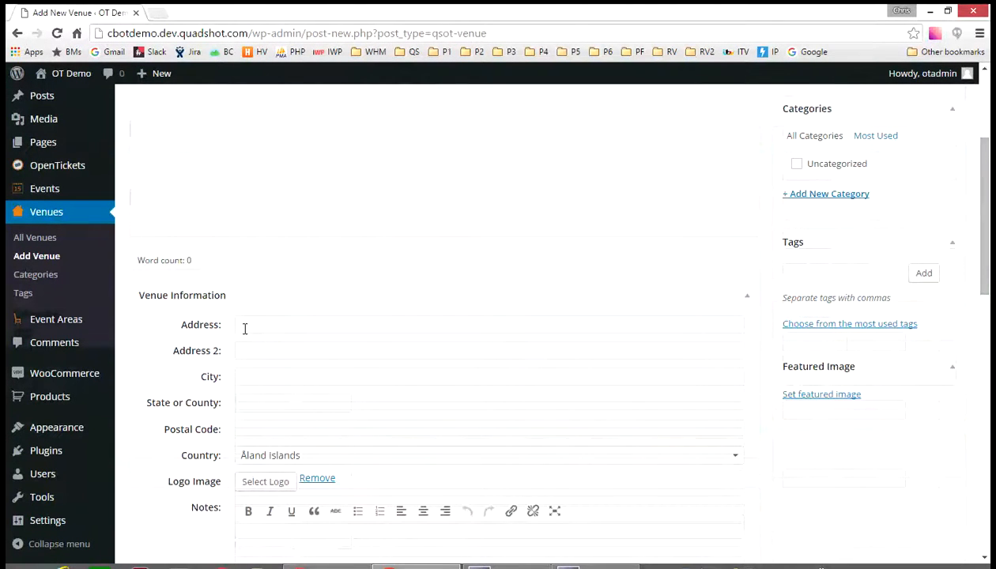
pyautogui.click(244, 328)
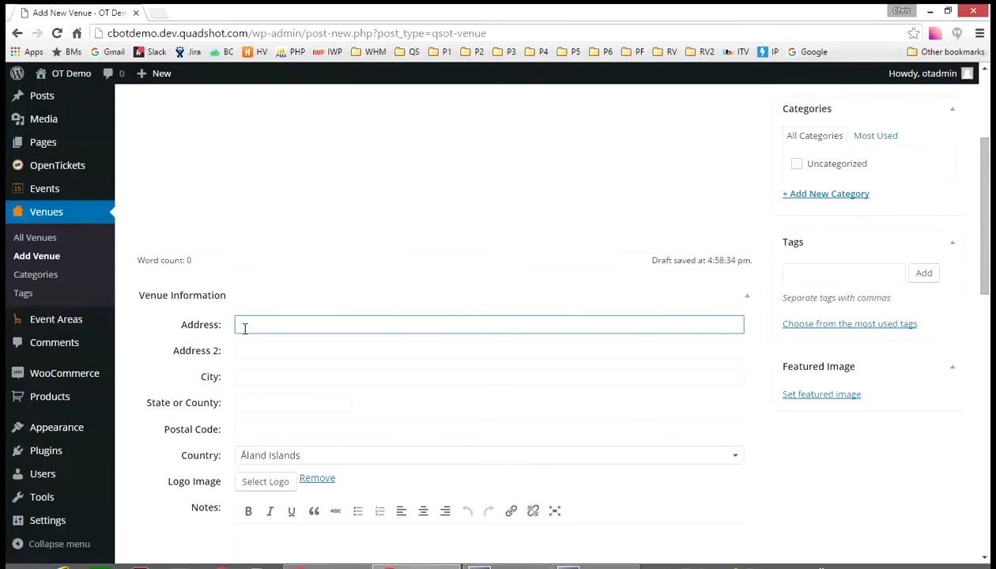
pyautogui.write('170')
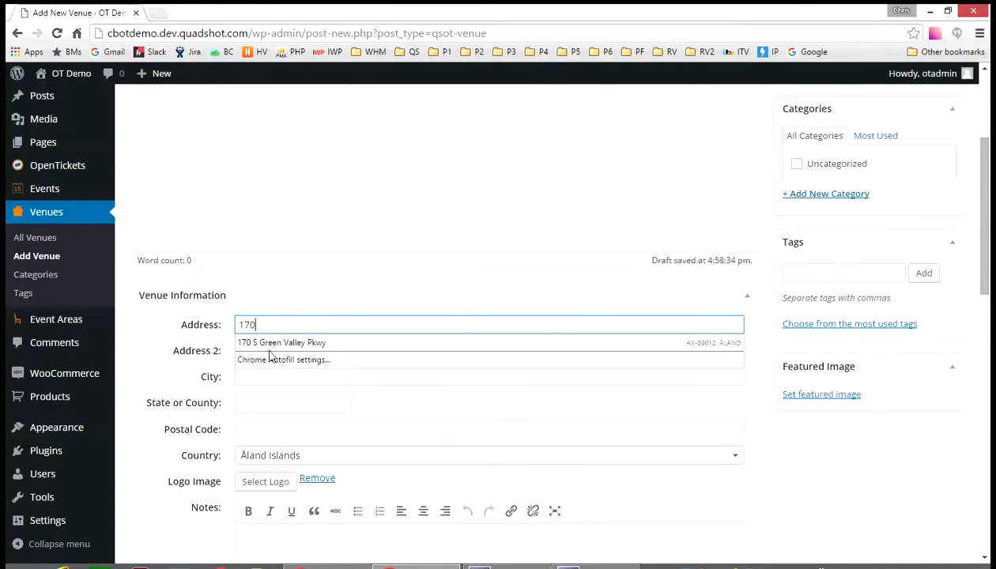
pyautogui.click(269, 344)
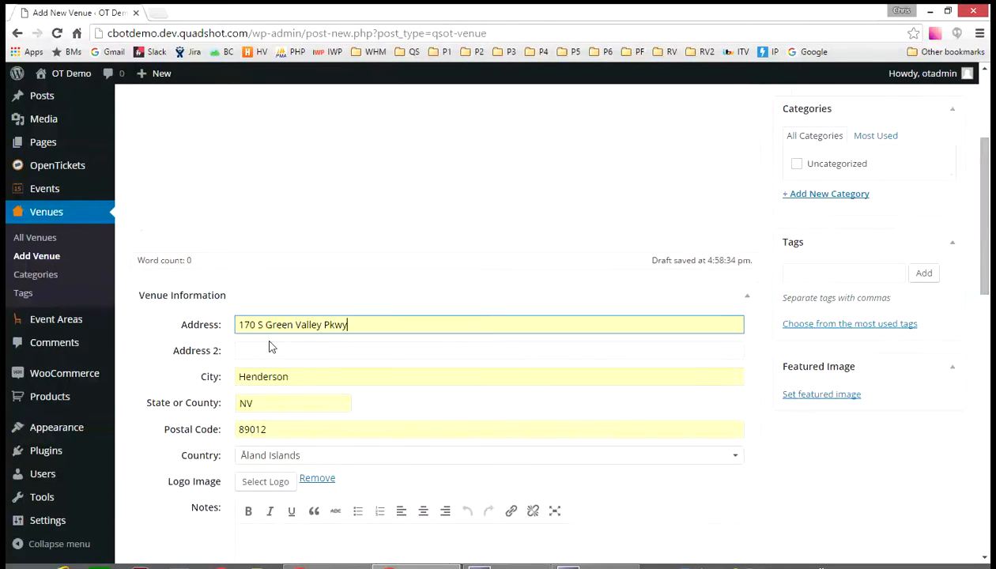
# - Set the venue's country to United States (US)
pyautogui.scroll(-1, 269, 346)
pyautogui.click(290, 388)
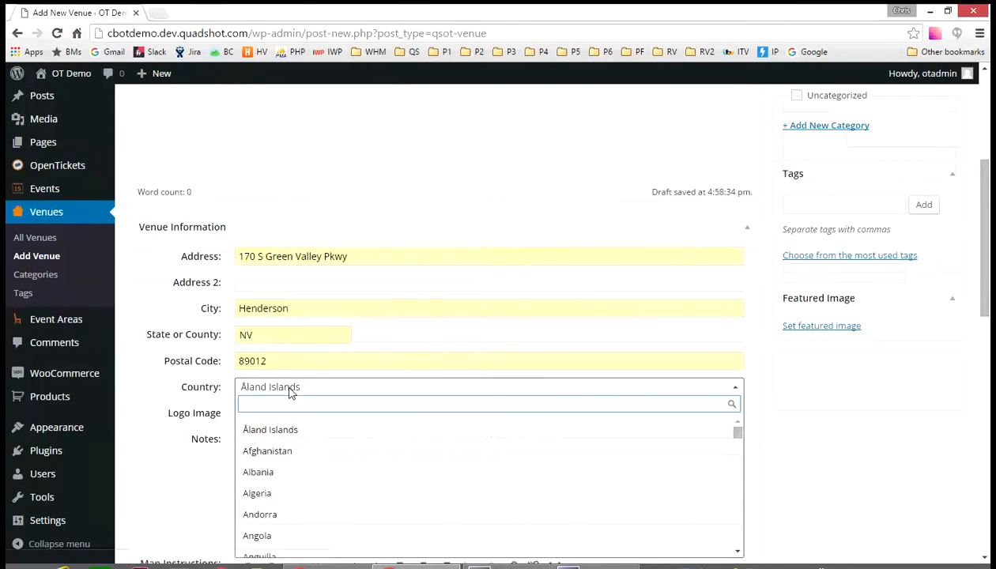
pyautogui.write('united')
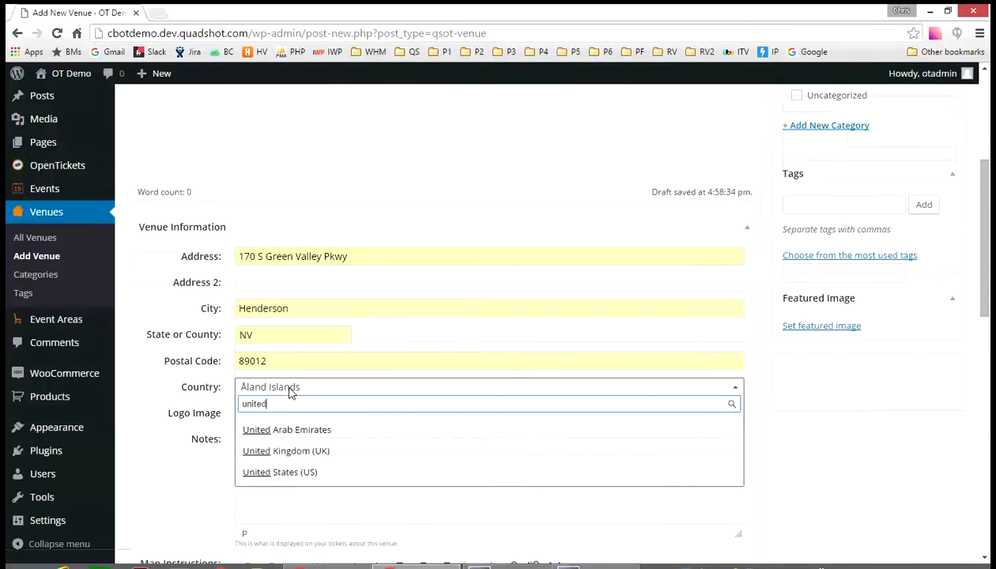
pyautogui.click(265, 472)
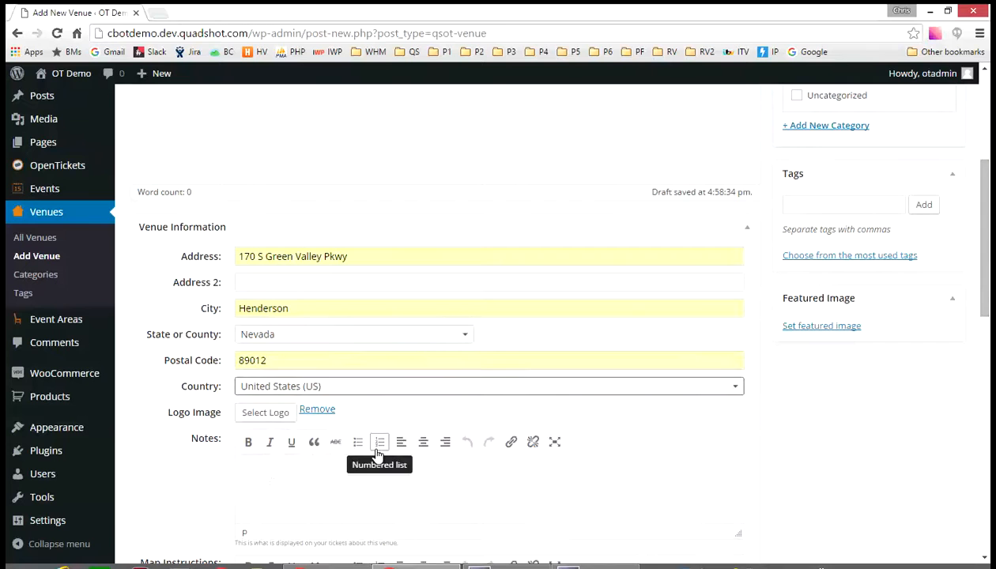
# - Set the venue's featured image to The-Theatre picture from the media library and publish the venue
pyautogui.scroll(-2, 377, 454)
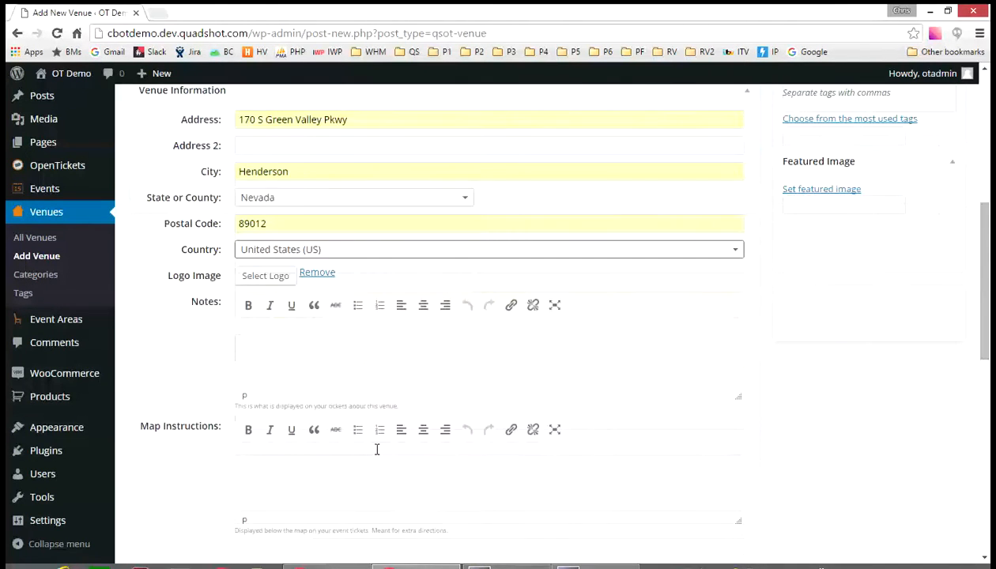
pyautogui.scroll(-1, 378, 455)
pyautogui.scroll(-3, 378, 456)
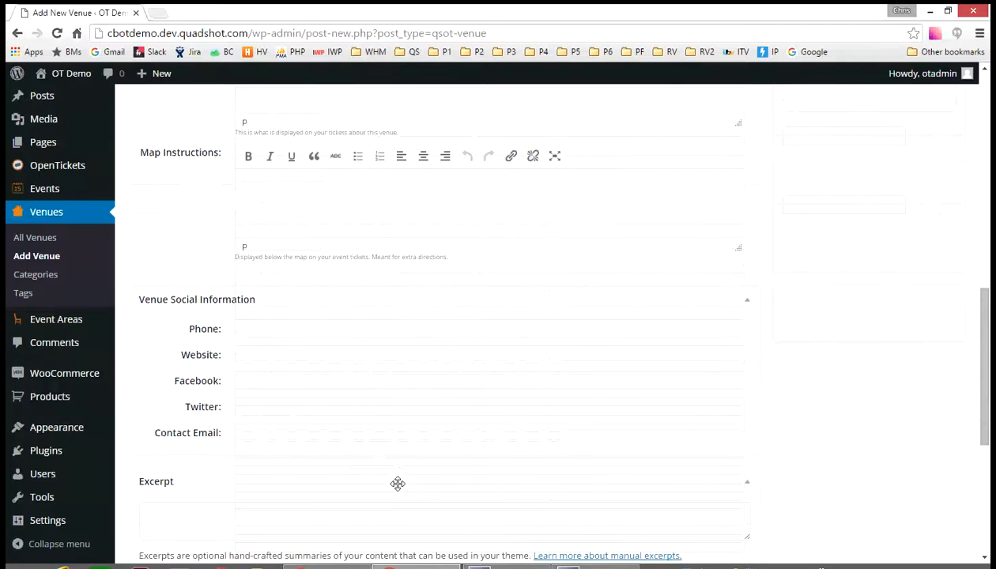
pyautogui.scroll(5, 397, 483)
pyautogui.scroll(1, 397, 482)
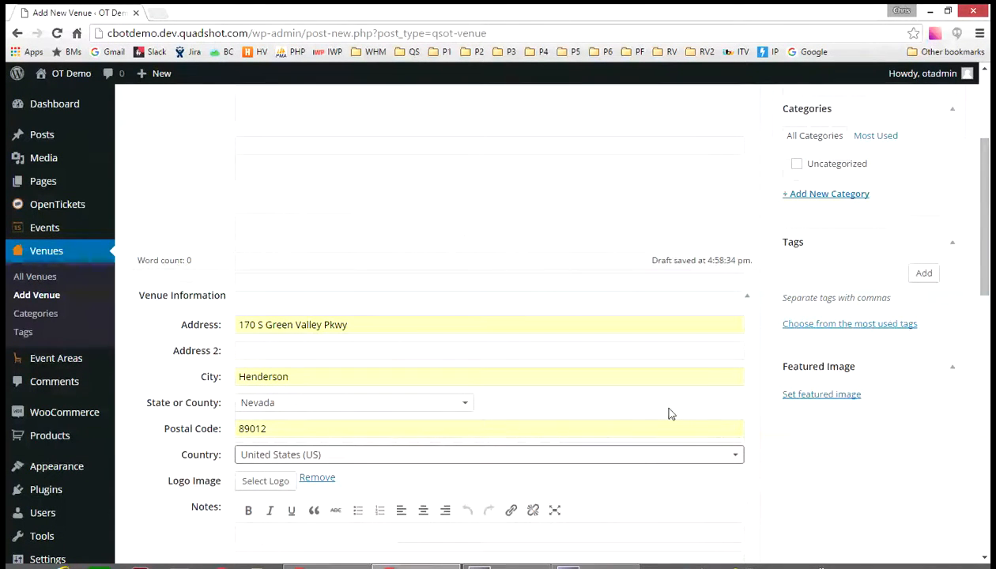
pyautogui.click(826, 395)
pyautogui.click(256, 241)
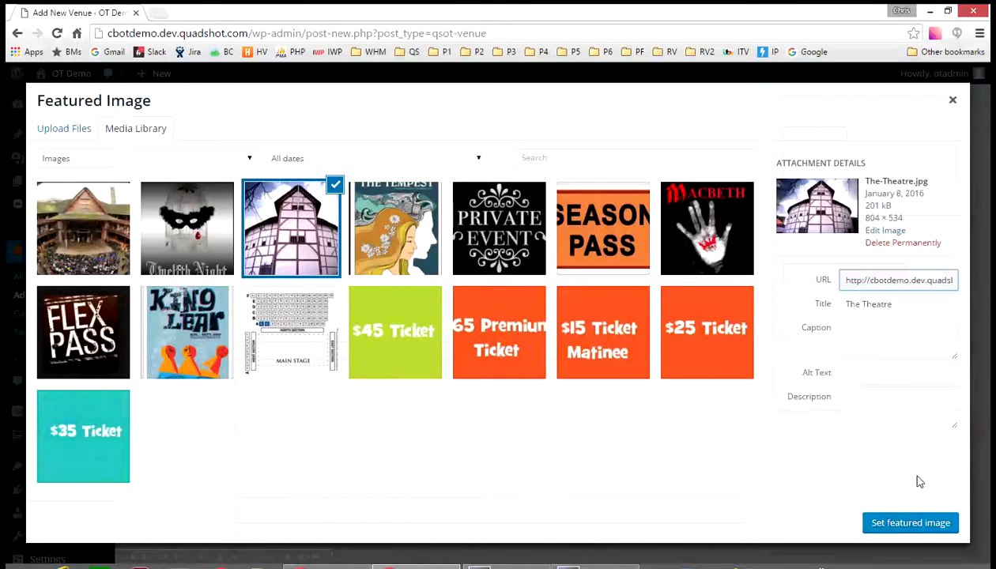
pyautogui.click(915, 524)
pyautogui.scroll(3, 908, 241)
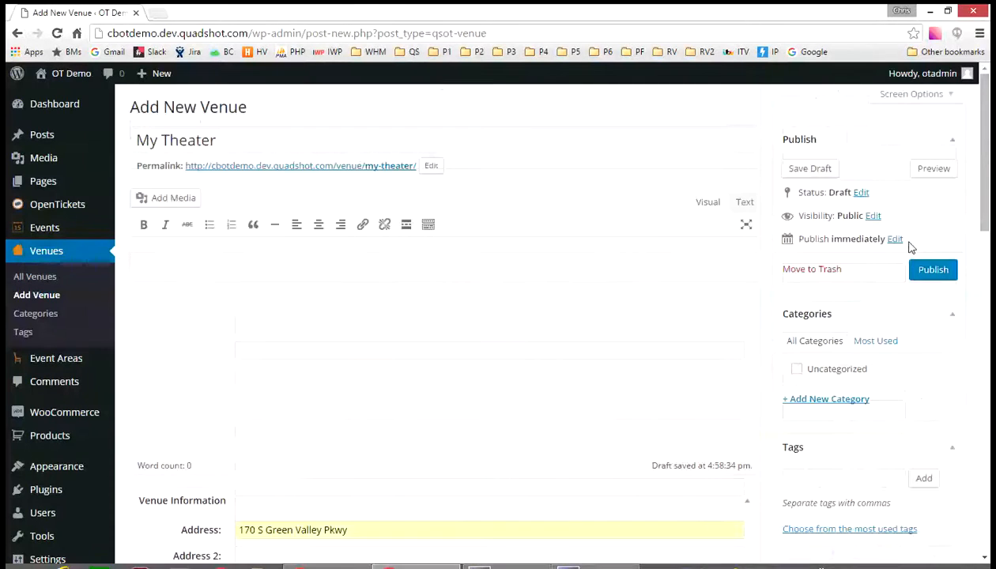
pyautogui.click(928, 273)
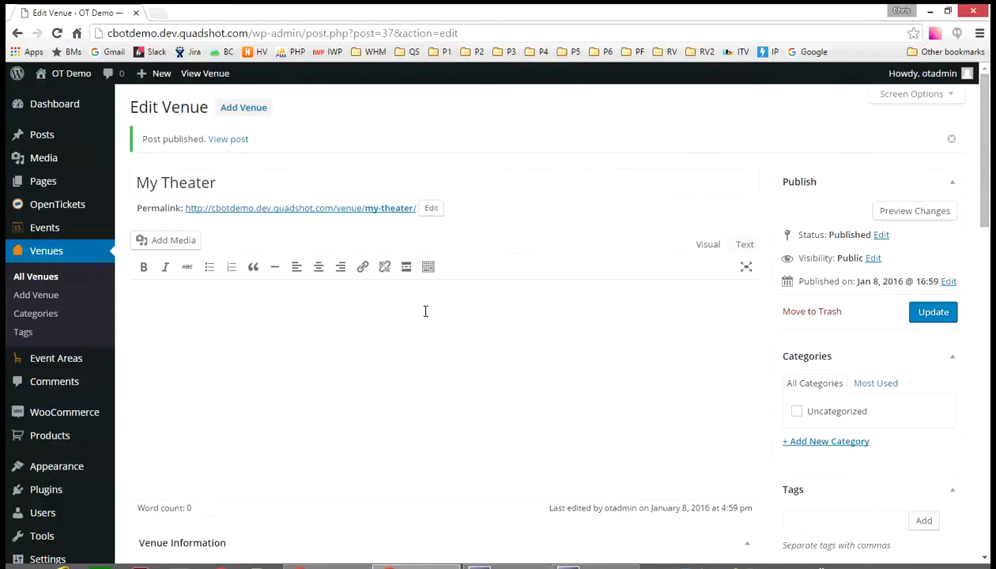
# - Start a new event area titled "Main Auditorium"
pyautogui.moveTo(79, 364)
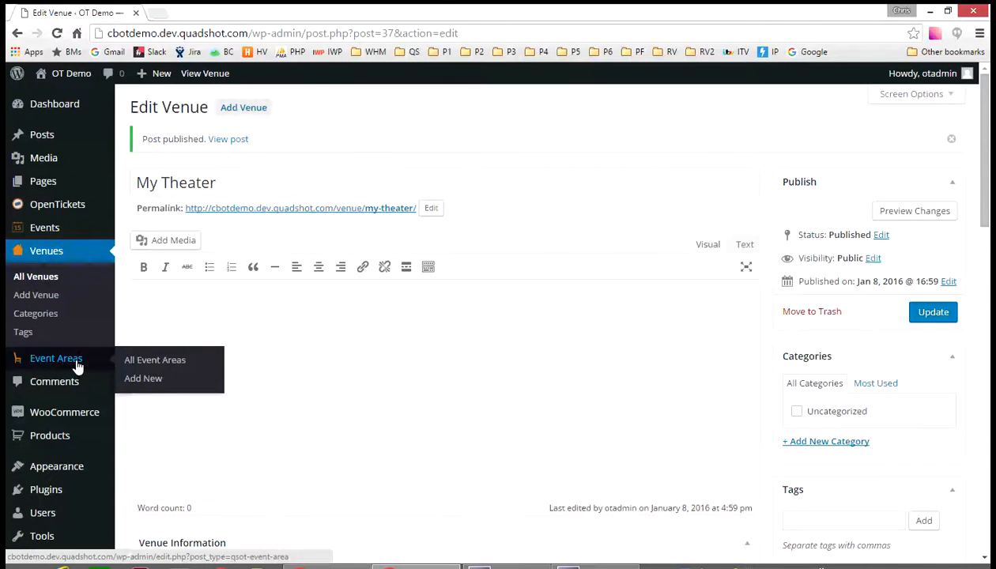
pyautogui.click(152, 383)
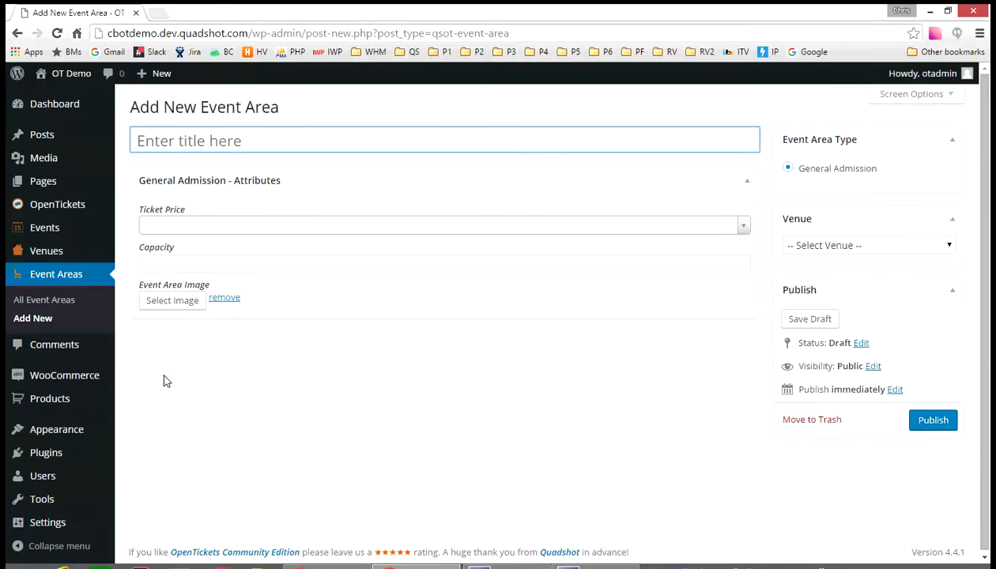
pyautogui.write('Main Au')
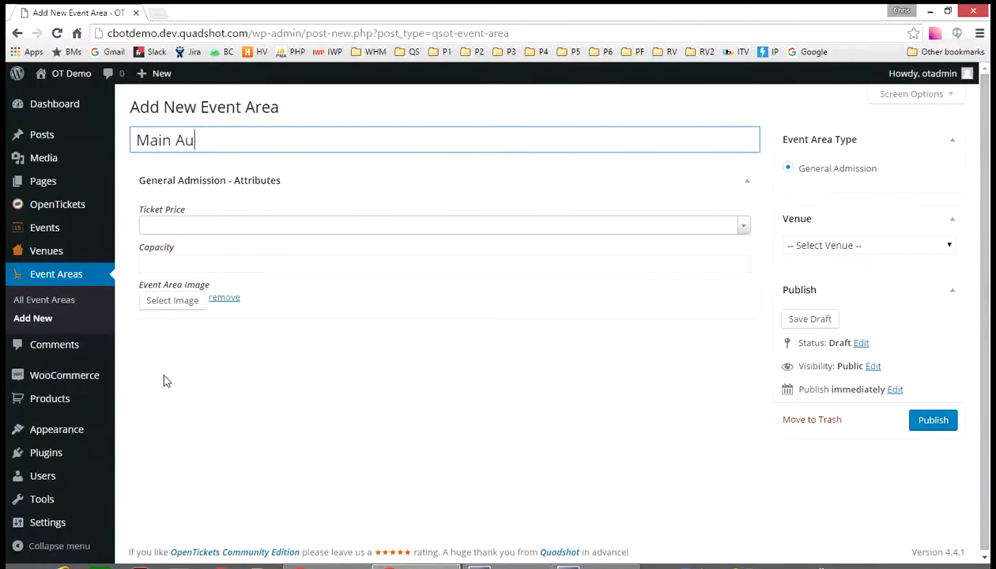
pyautogui.write('ditorium')
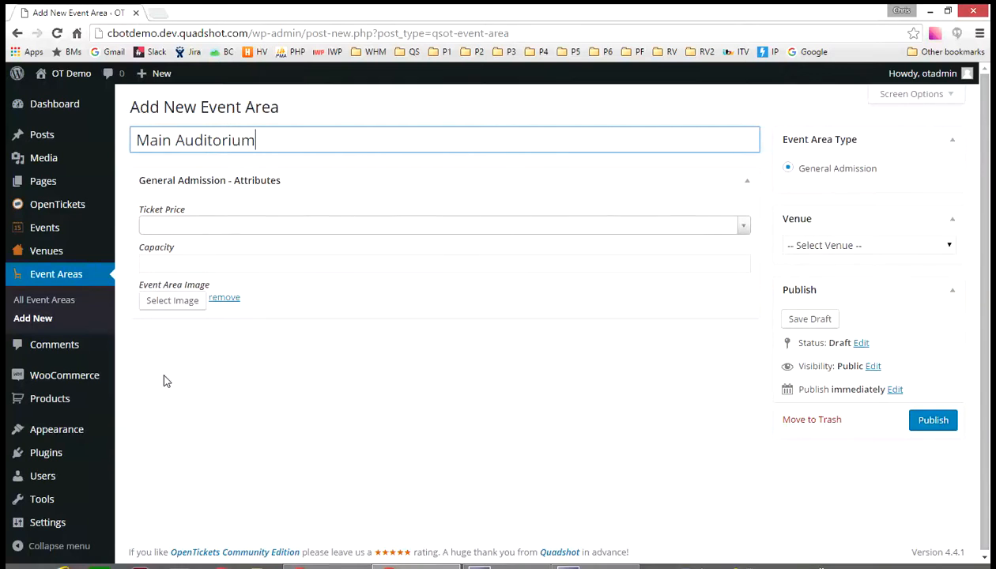
# - Choose "$25 Ticket" as the event area's ticket price
pyautogui.click(236, 228)
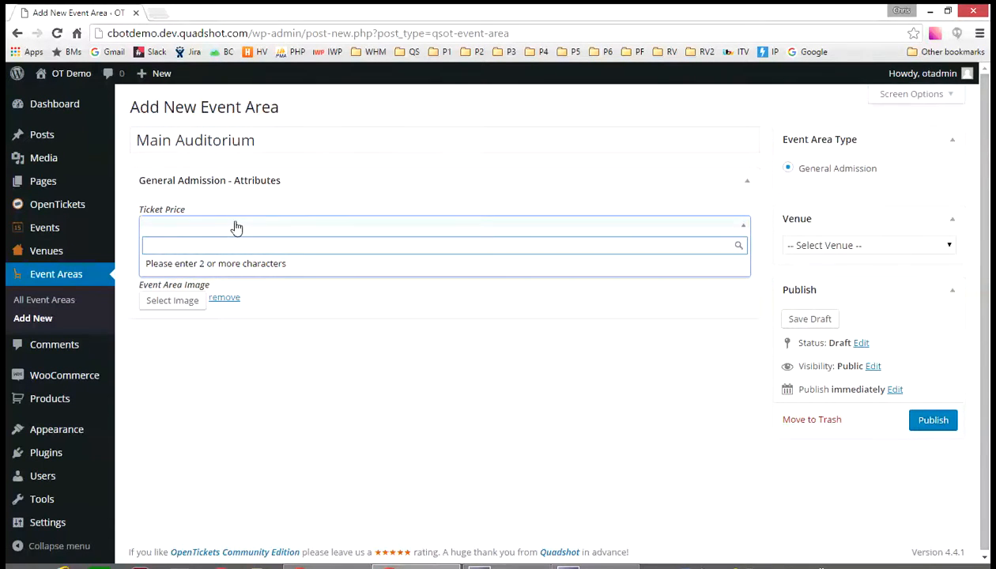
pyautogui.write('$25')
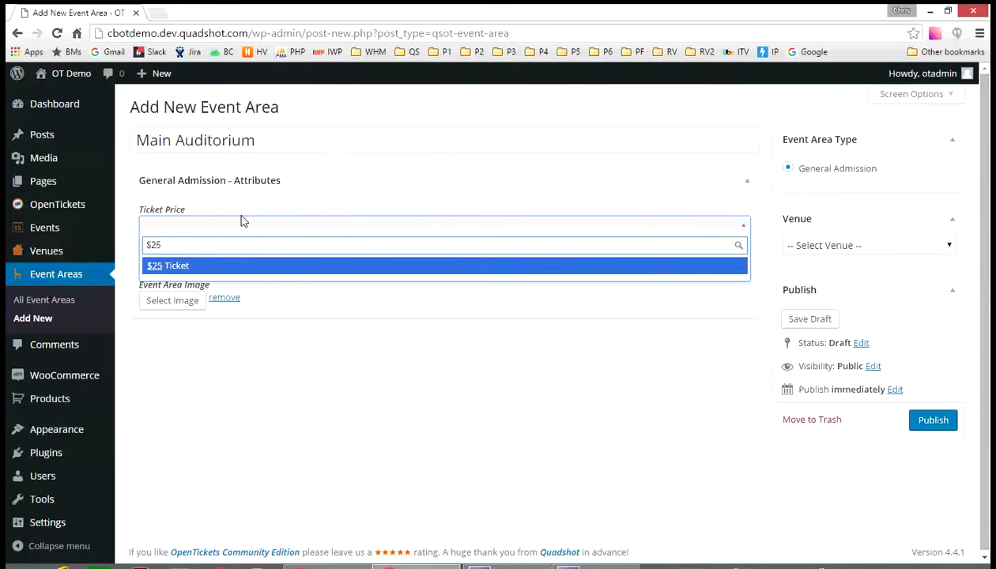
pyautogui.click(196, 267)
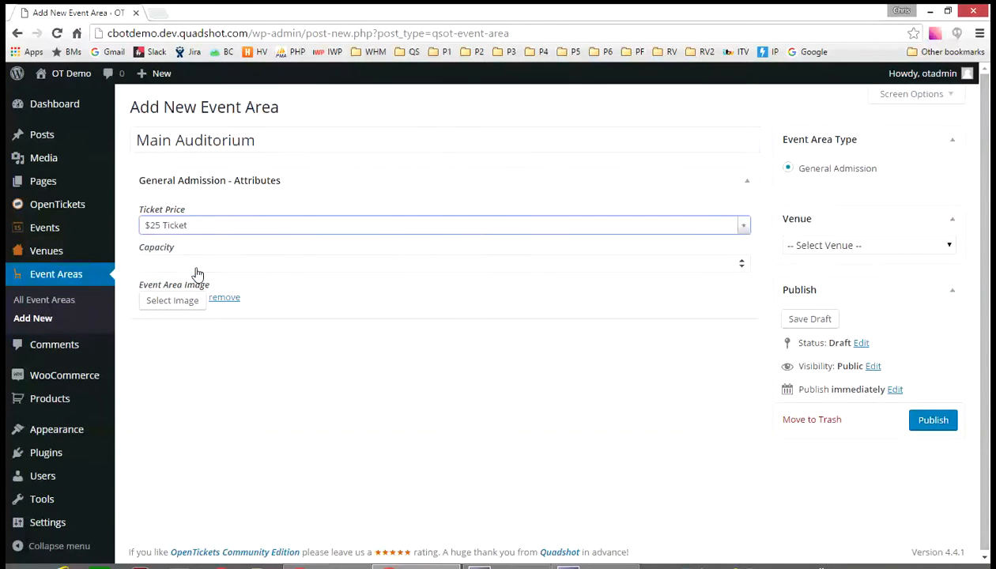
# - Set the event area's capacity to 1000 and its image to the Theatre-Area picture from the media library
pyautogui.click(178, 264)
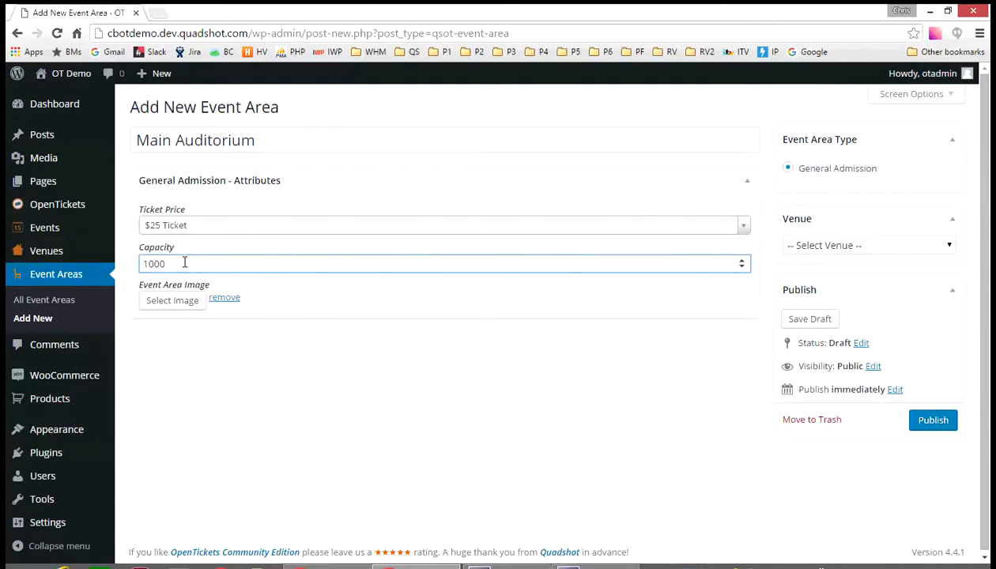
pyautogui.click(188, 309)
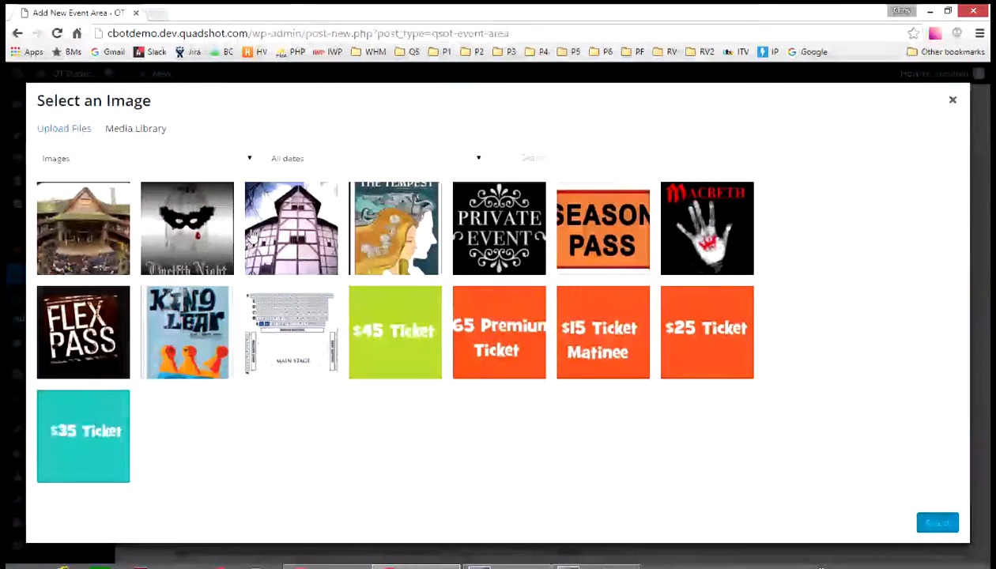
pyautogui.click(91, 263)
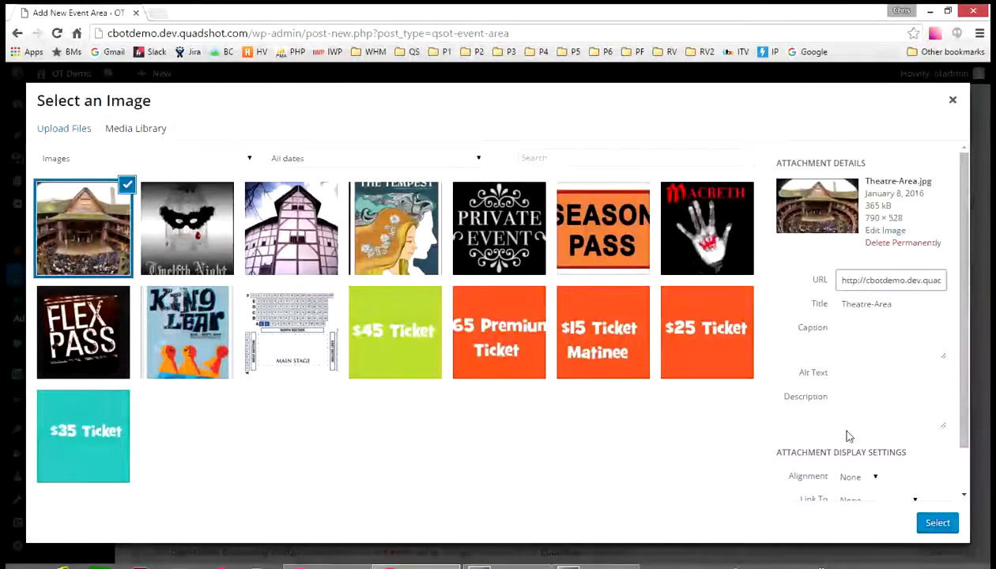
pyautogui.click(937, 523)
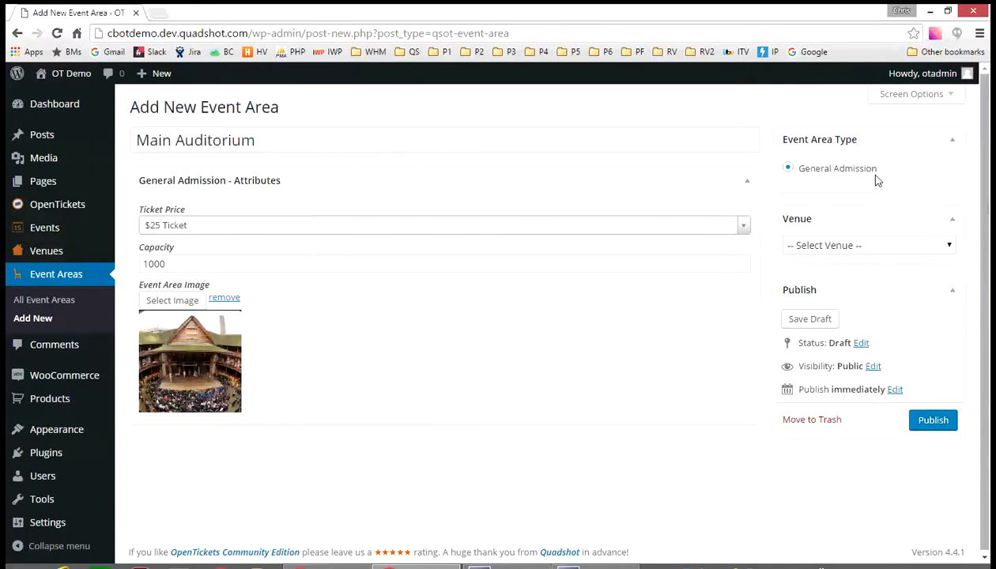
# - Assign My Theater as the event area's venue and publish the event area
pyautogui.click(857, 248)
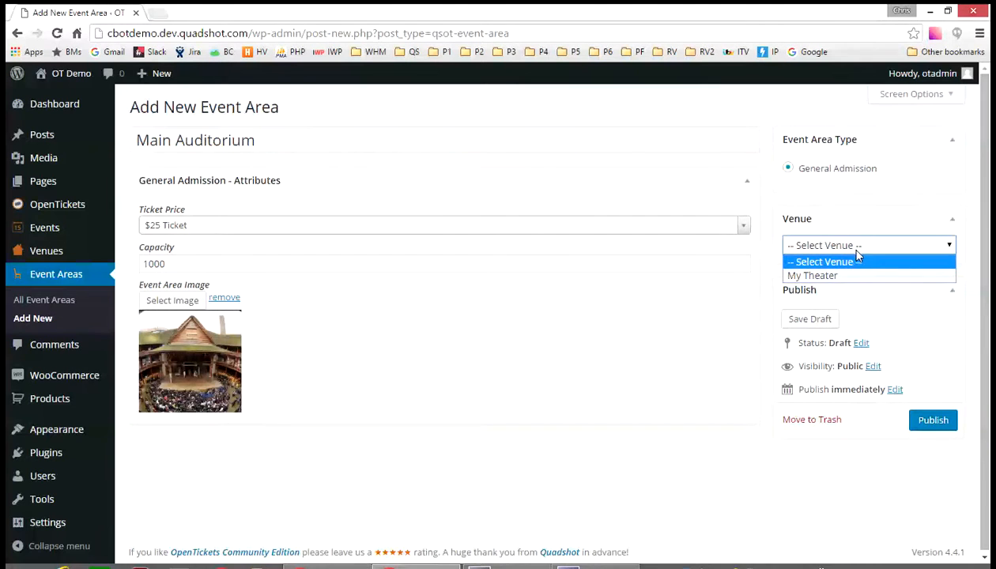
pyautogui.click(856, 276)
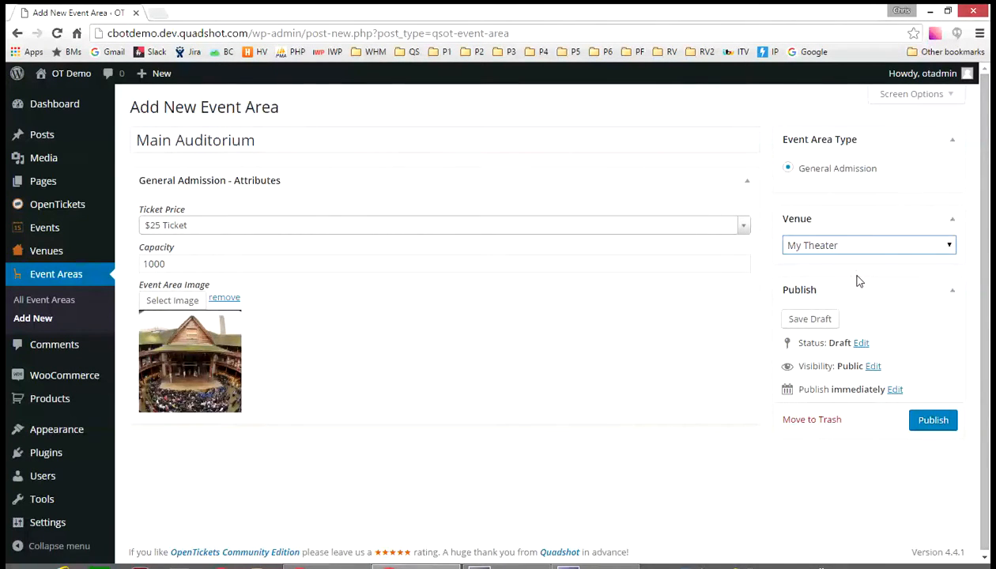
pyautogui.click(935, 420)
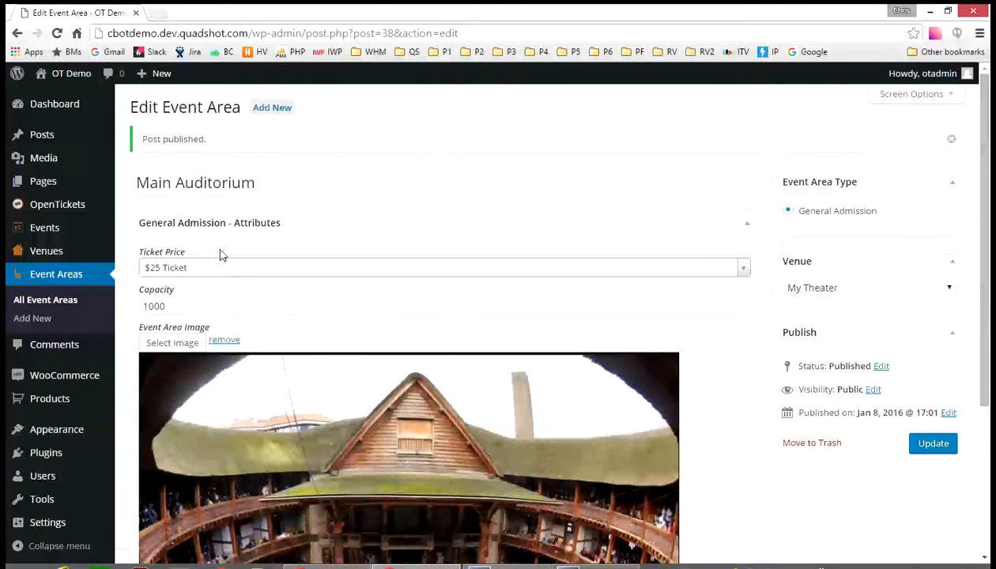
# - Start a new event titled "Macbeth"
pyautogui.moveTo(57, 233)
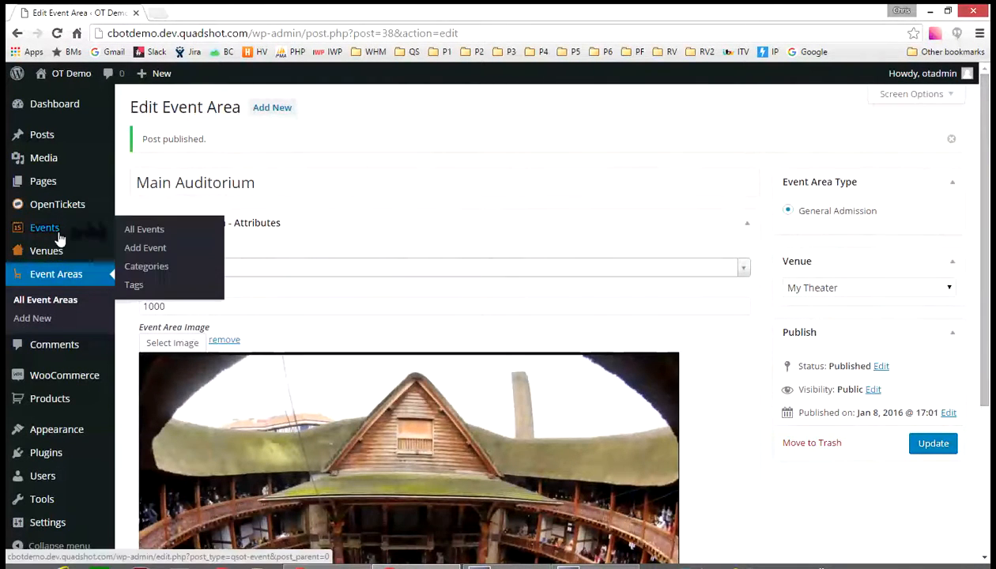
pyautogui.click(143, 251)
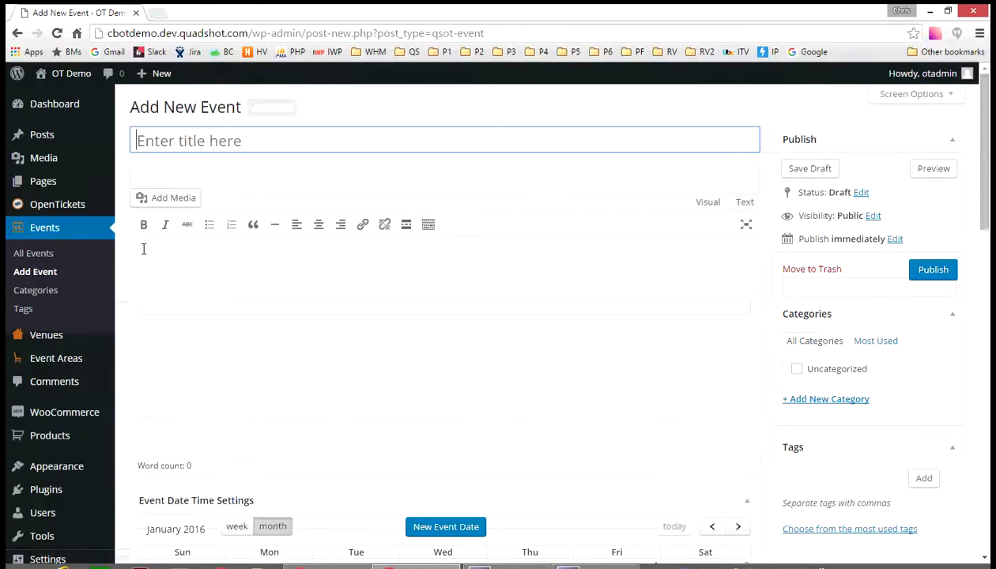
pyautogui.write('Macbeth')
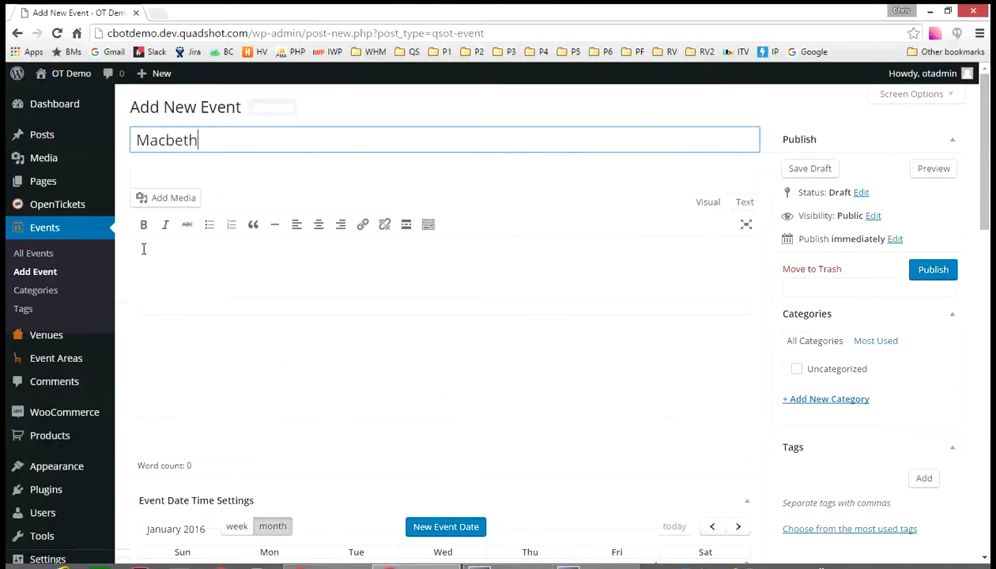
# - Open a new event date and set its date to 01-30-2016
pyautogui.scroll(-2, 304, 182)
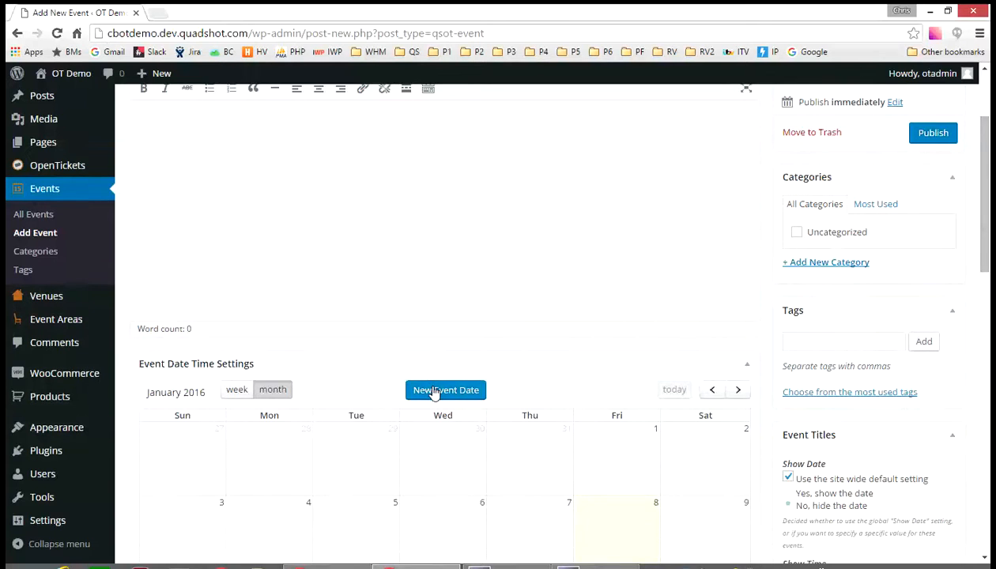
pyautogui.click(434, 393)
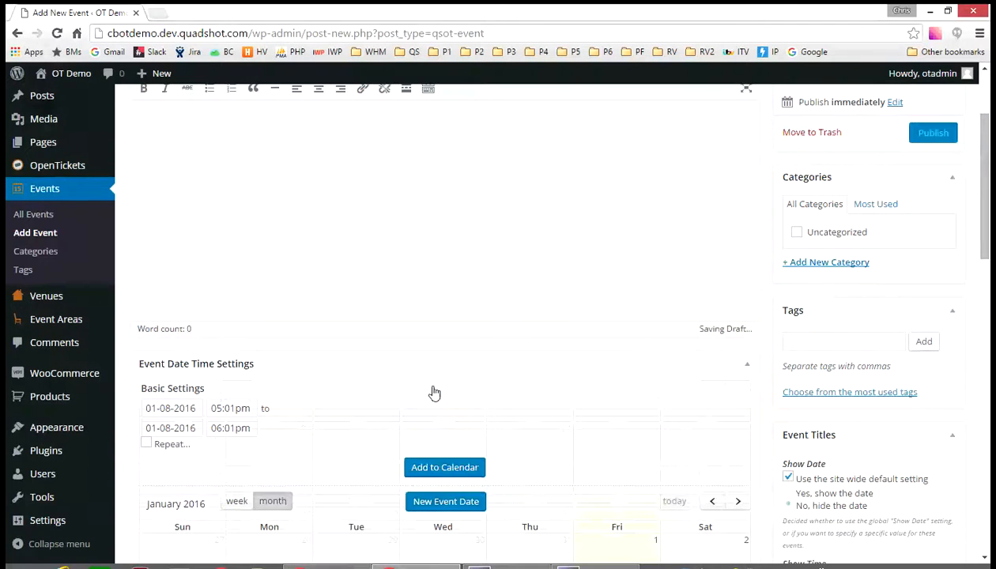
pyautogui.click(196, 408)
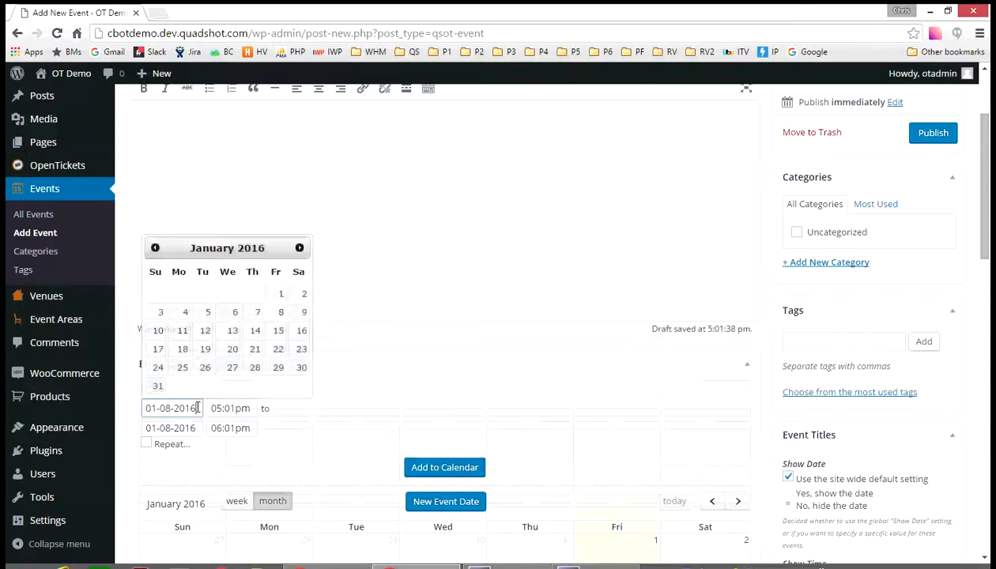
pyautogui.click(300, 370)
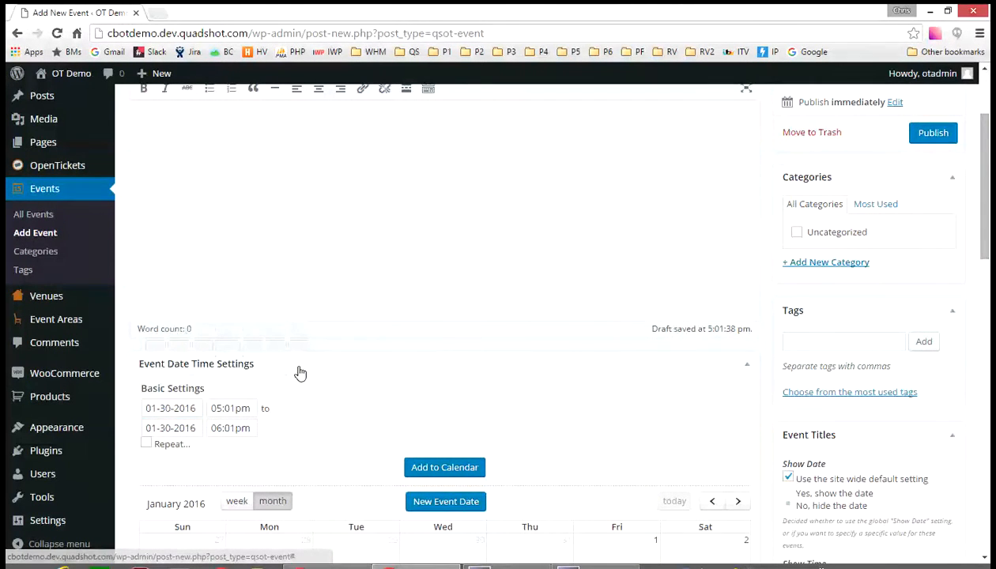
# - Set the showtime to run from 7pm to 11pm and add the date to the calendar
pyautogui.click(251, 408)
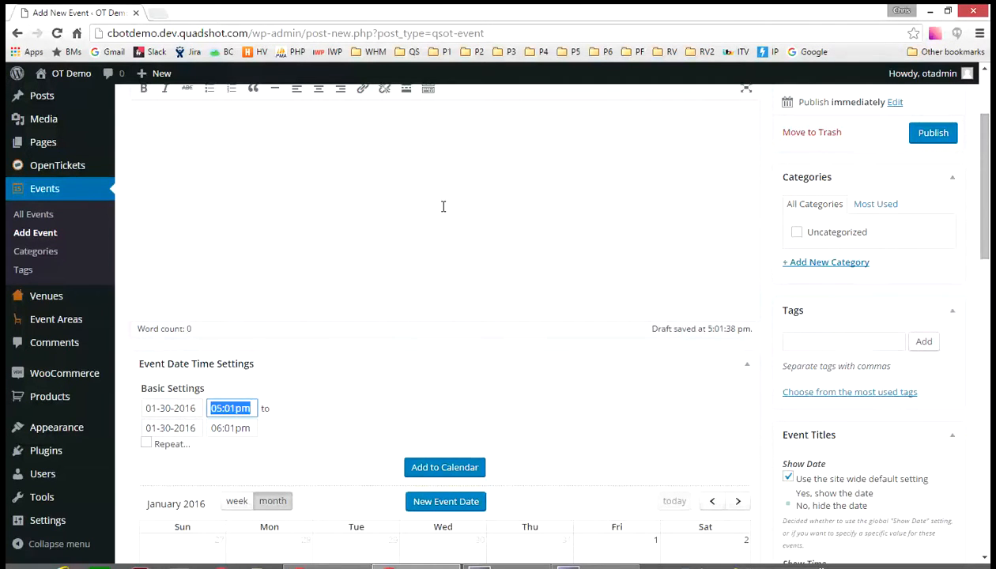
pyautogui.write('7pm')
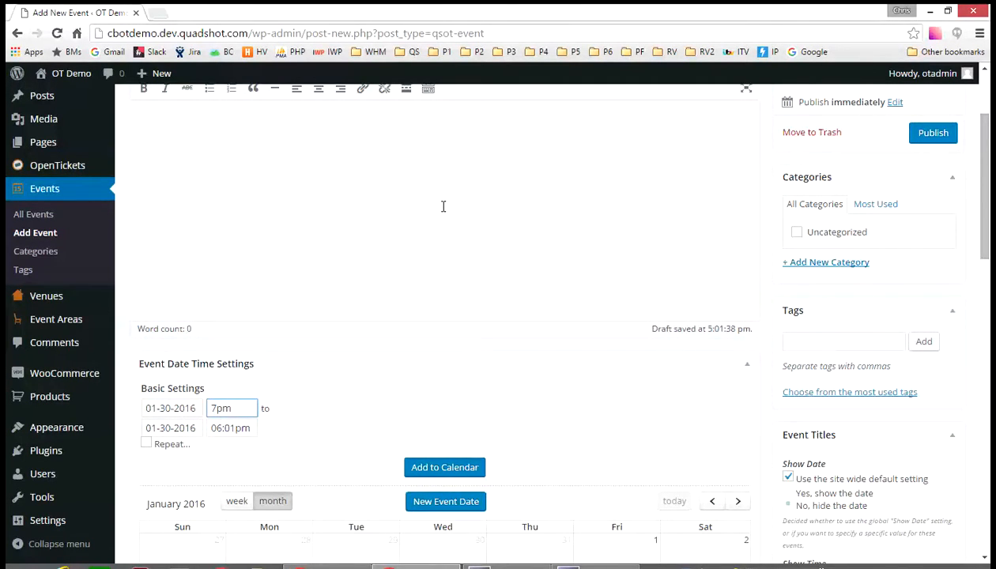
pyautogui.press('Tab')
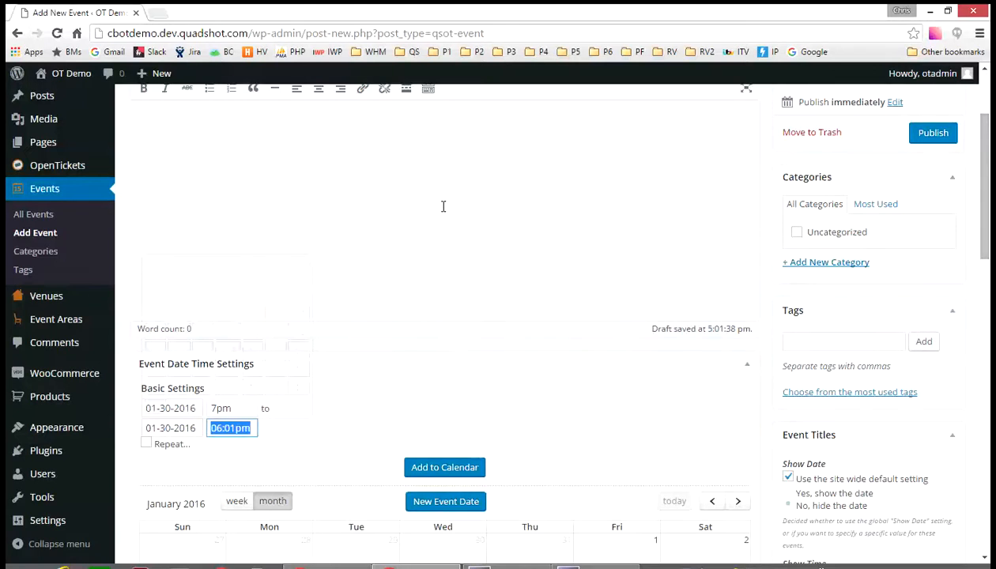
pyautogui.write('1pp')
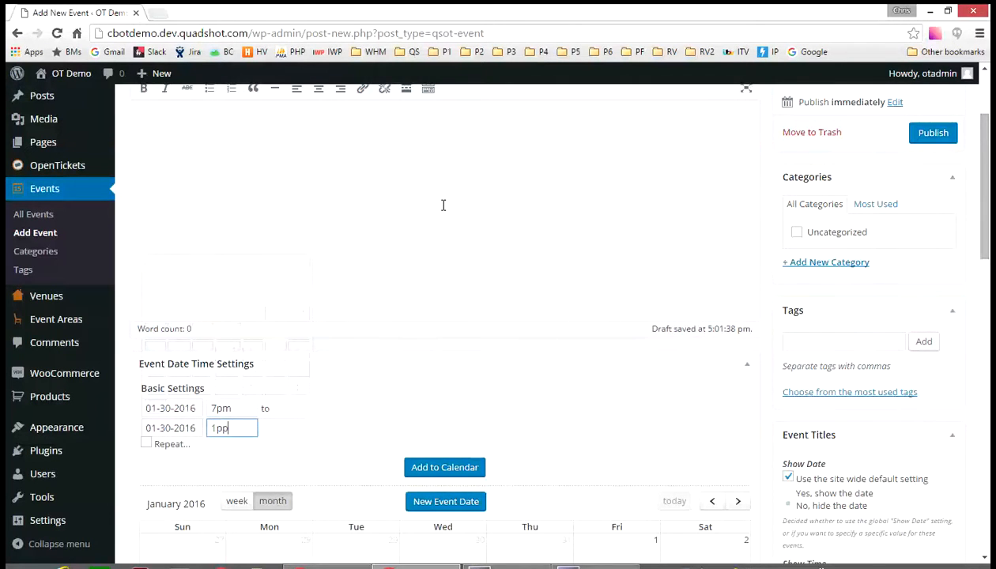
pyautogui.press('BackSpace')
pyautogui.press('BackSpace')
pyautogui.write('1pm')
pyautogui.click(437, 467)
# - Set the January 30 event date's status to Published
pyautogui.scroll(-5, 446, 419)
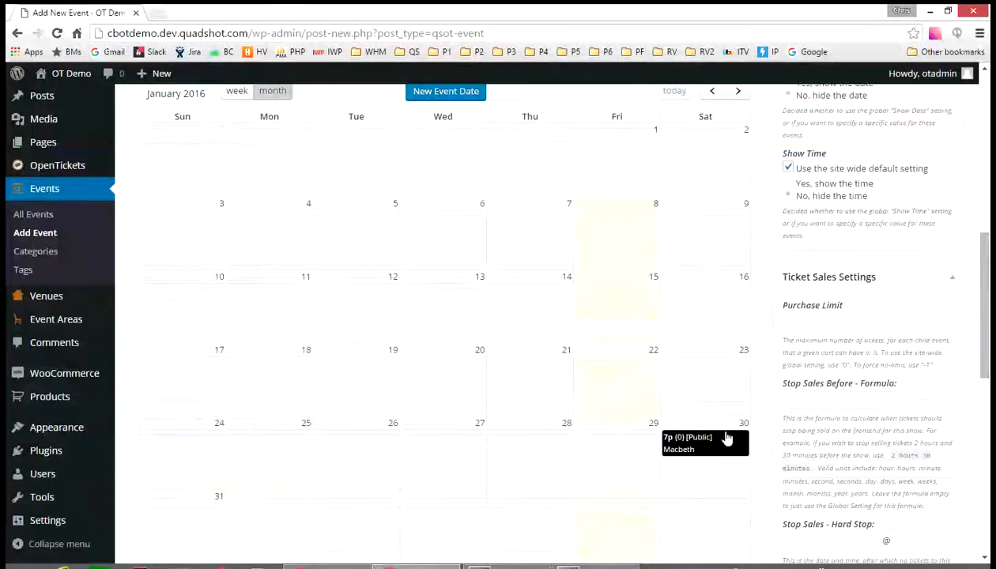
pyautogui.scroll(-3, 528, 436)
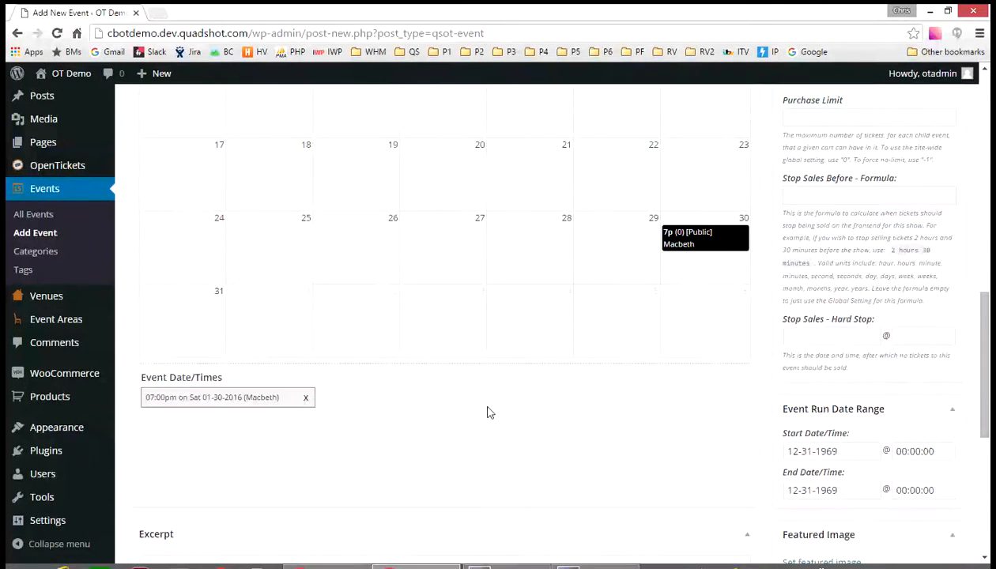
pyautogui.click(252, 397)
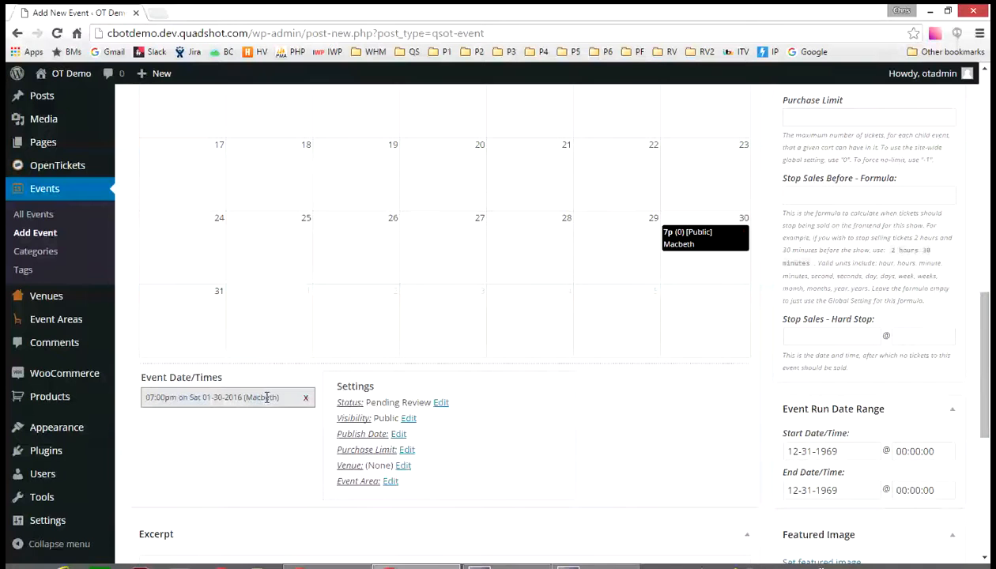
pyautogui.click(442, 404)
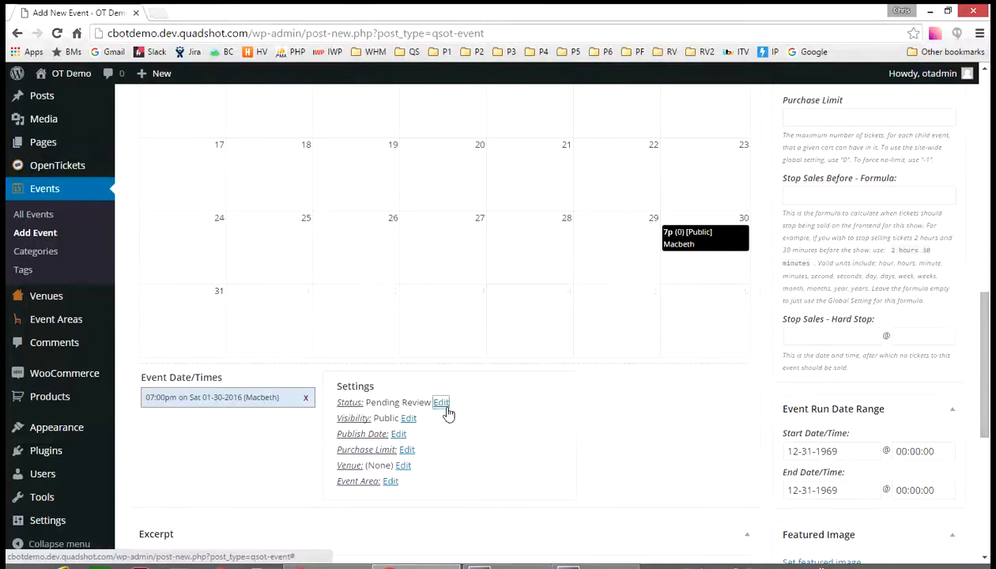
pyautogui.click(422, 425)
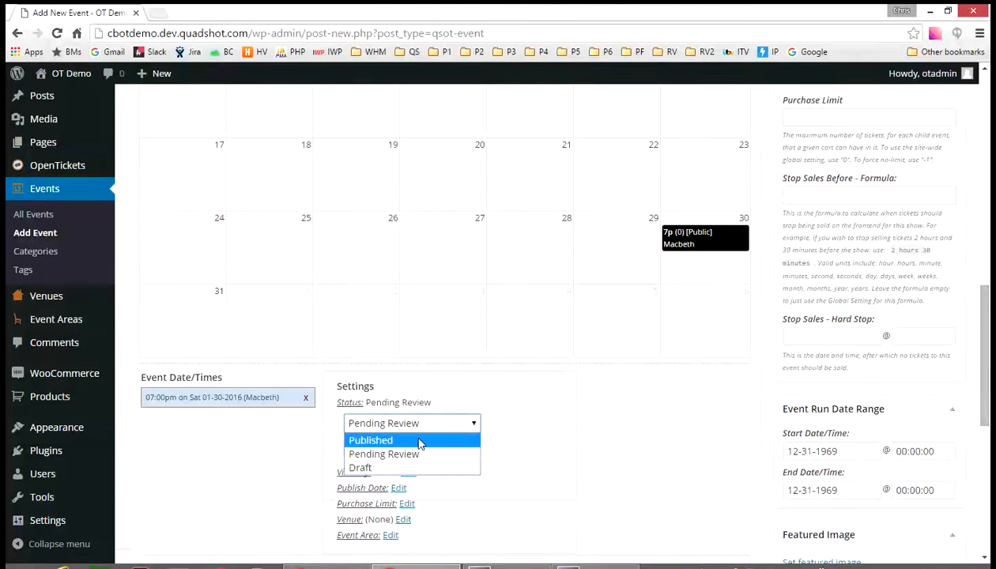
pyautogui.click(419, 441)
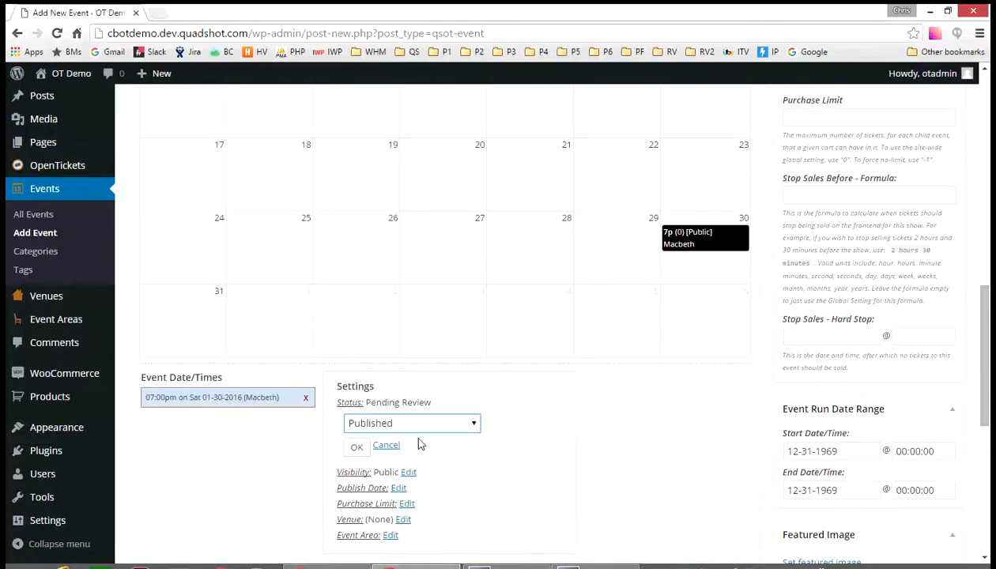
pyautogui.click(356, 447)
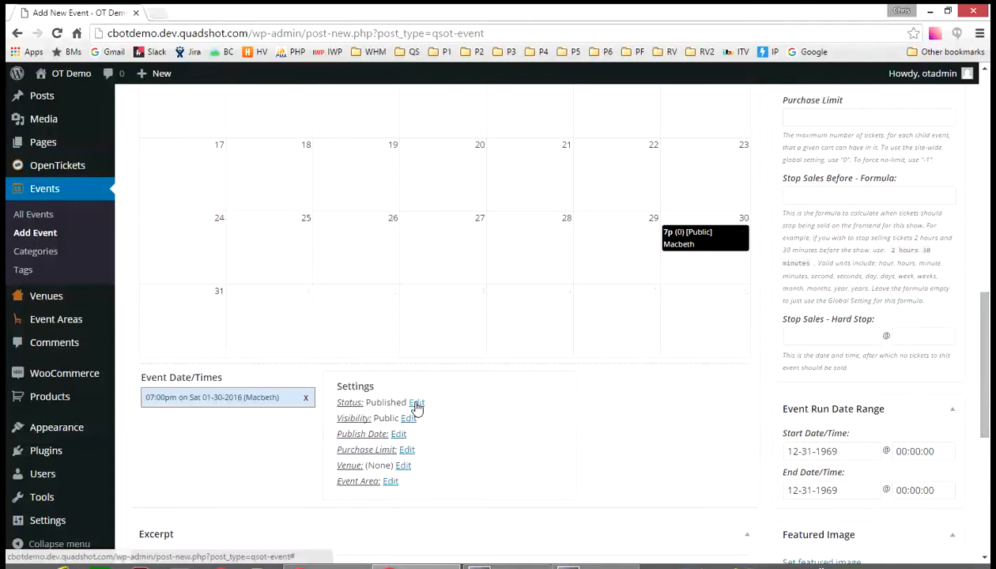
# - Set the event date's venue to My Theater
pyautogui.click(404, 467)
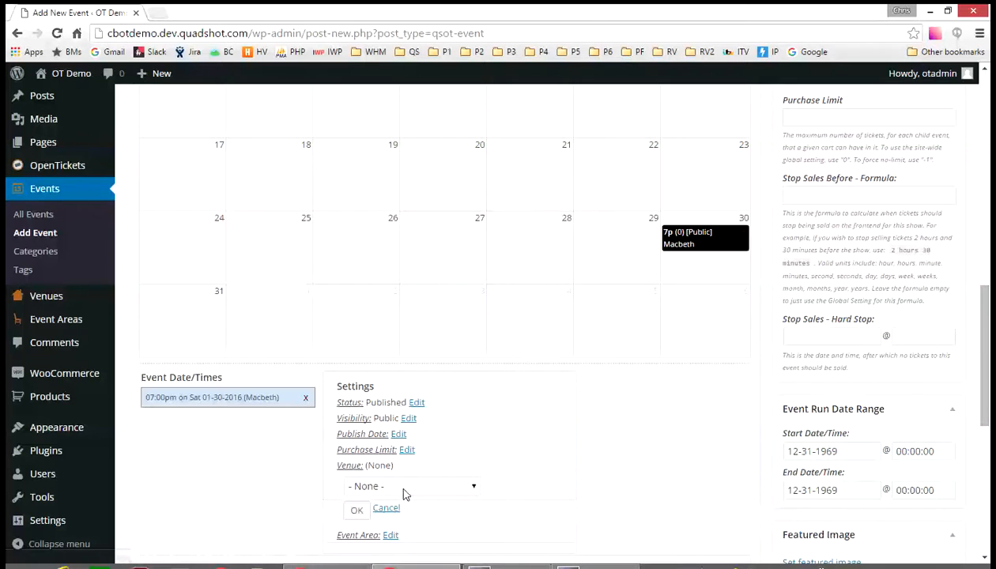
pyautogui.click(405, 493)
pyautogui.click(403, 515)
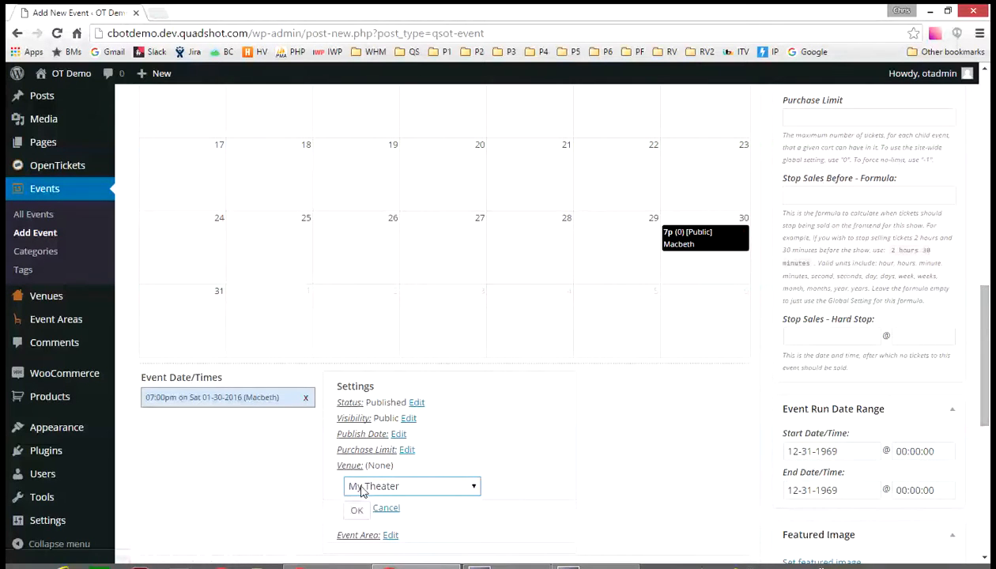
pyautogui.click(357, 509)
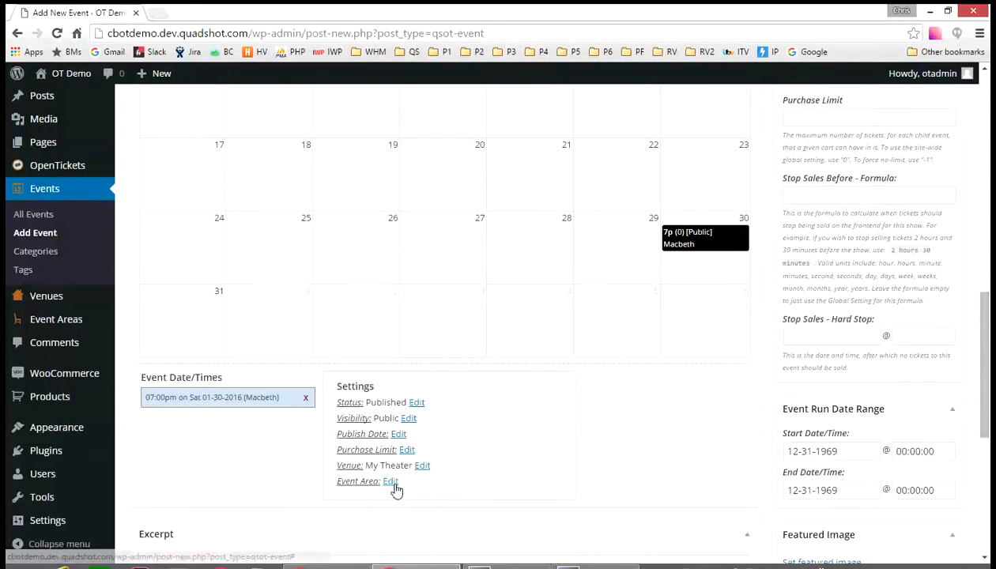
# - Set the event date's event area to Main Auditorium [x1000] / $25 Ticket ($25.00)
pyautogui.click(390, 481)
pyautogui.click(395, 504)
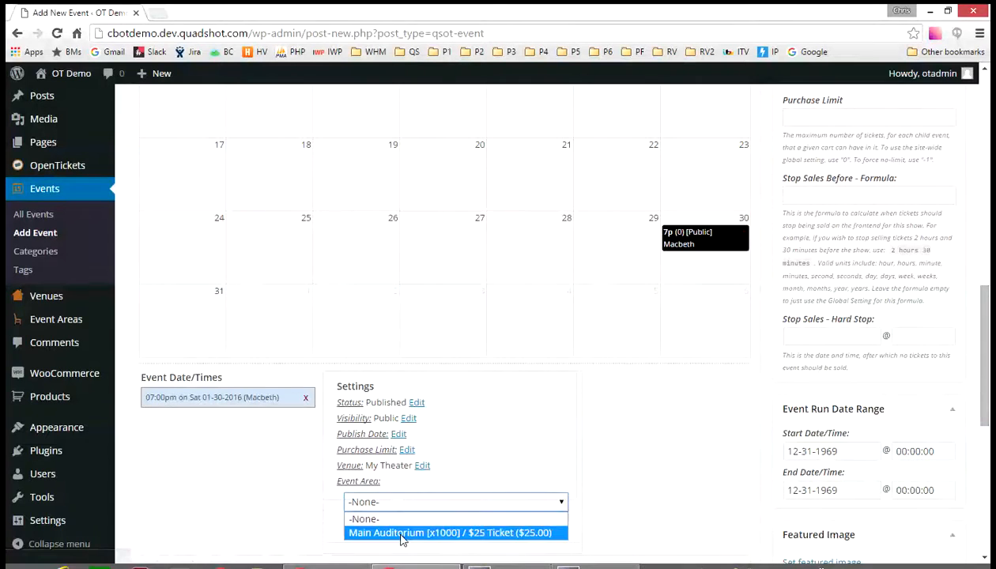
pyautogui.click(401, 532)
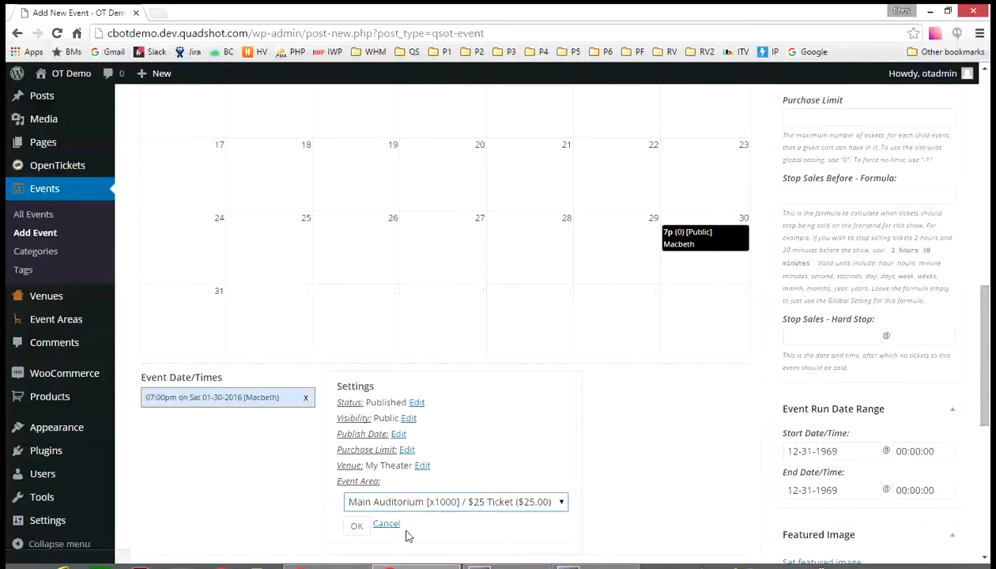
pyautogui.click(356, 526)
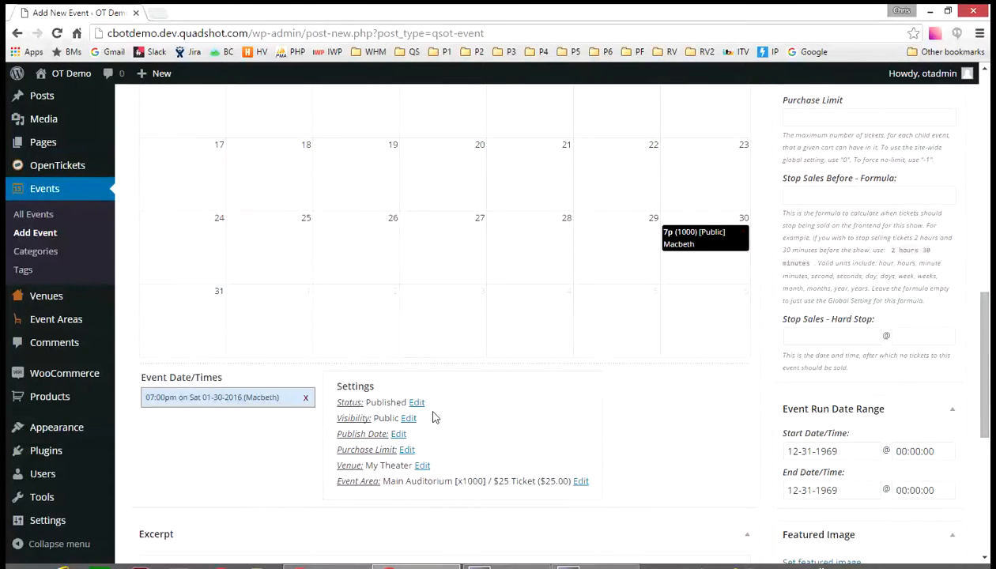
# - Set the event's featured image to the Macbeth2 picture from the media library
pyautogui.scroll(-2, 763, 393)
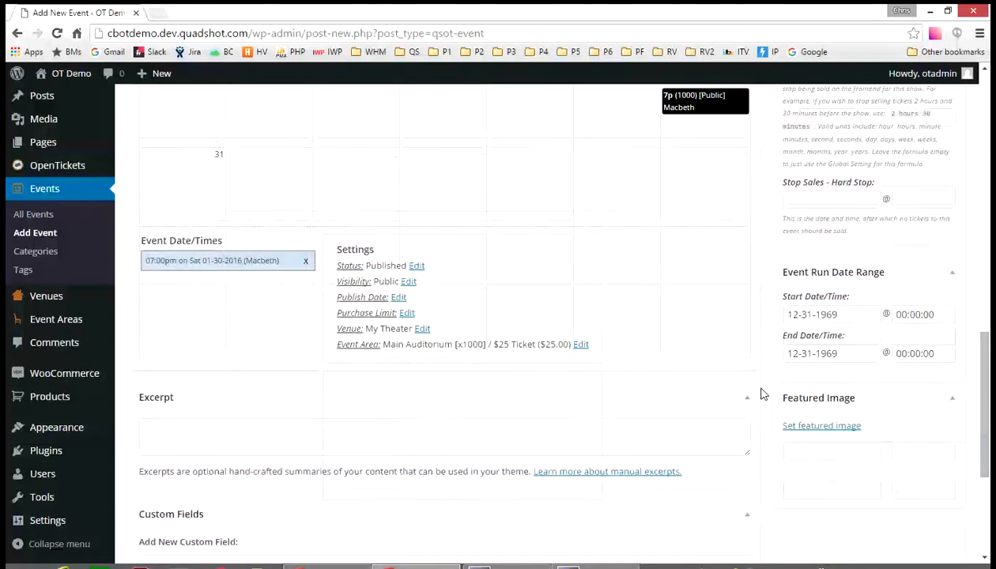
pyautogui.click(816, 426)
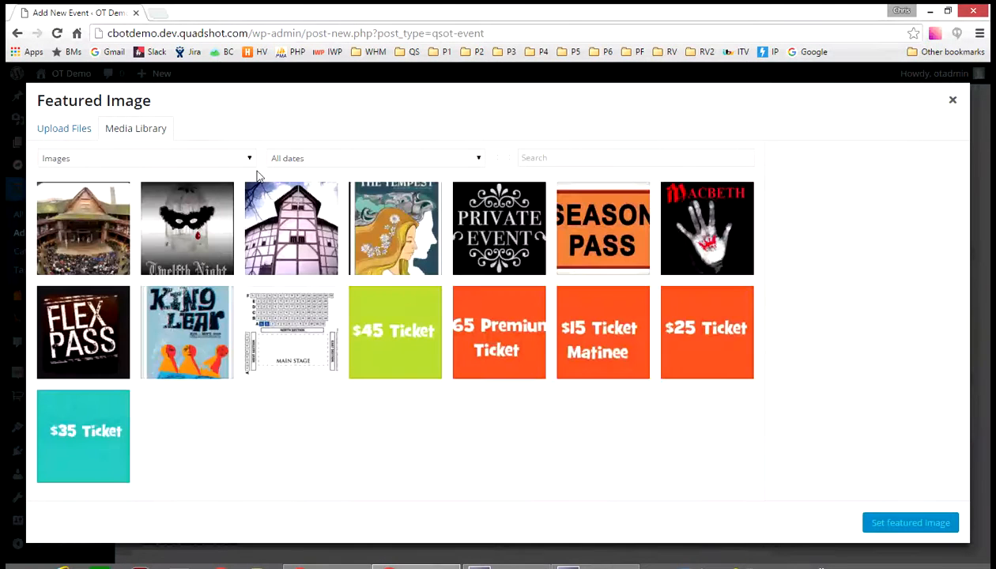
pyautogui.click(684, 231)
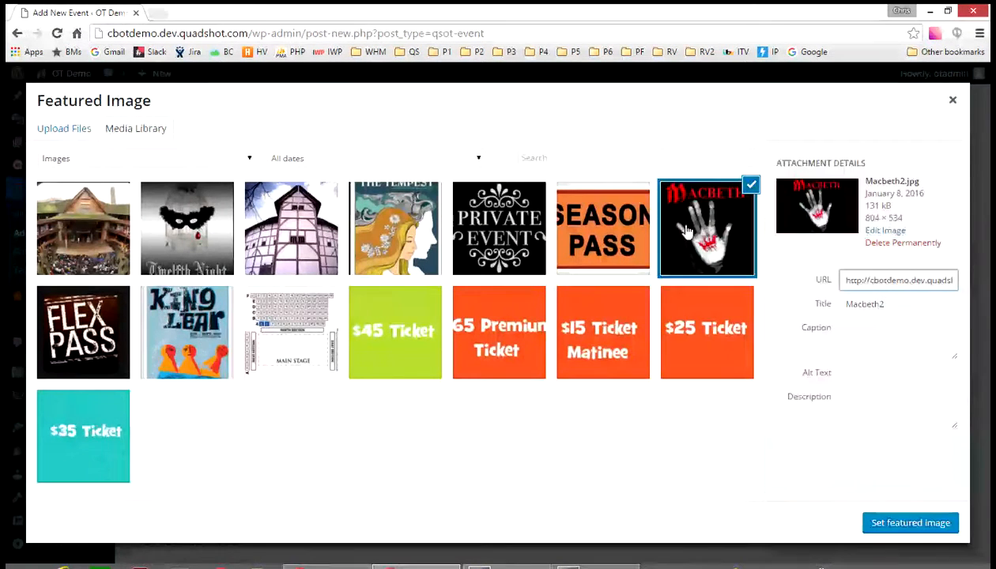
pyautogui.click(910, 523)
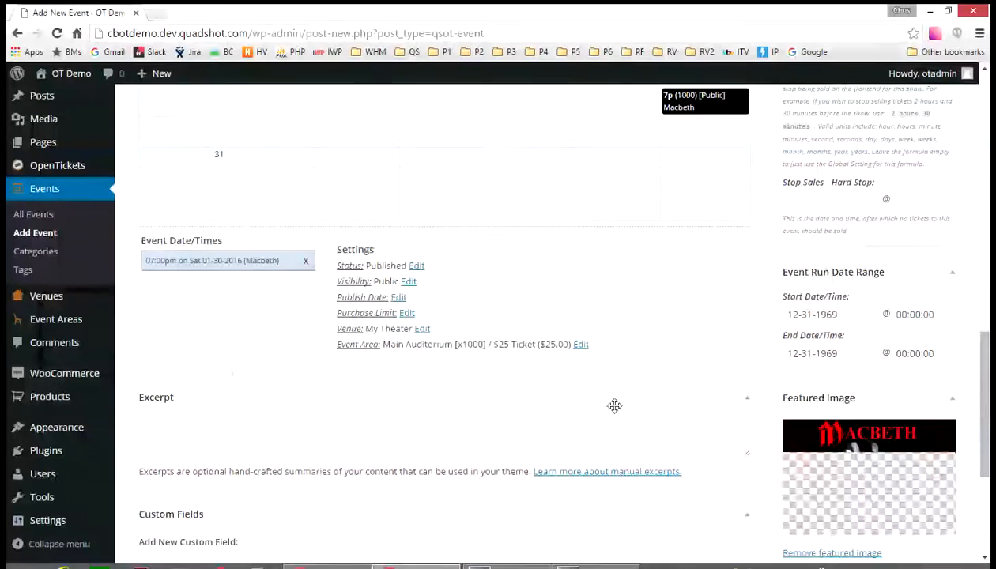
# - Publish the Macbeth event
pyautogui.scroll(5, 626, 397)
pyautogui.scroll(5, 631, 403)
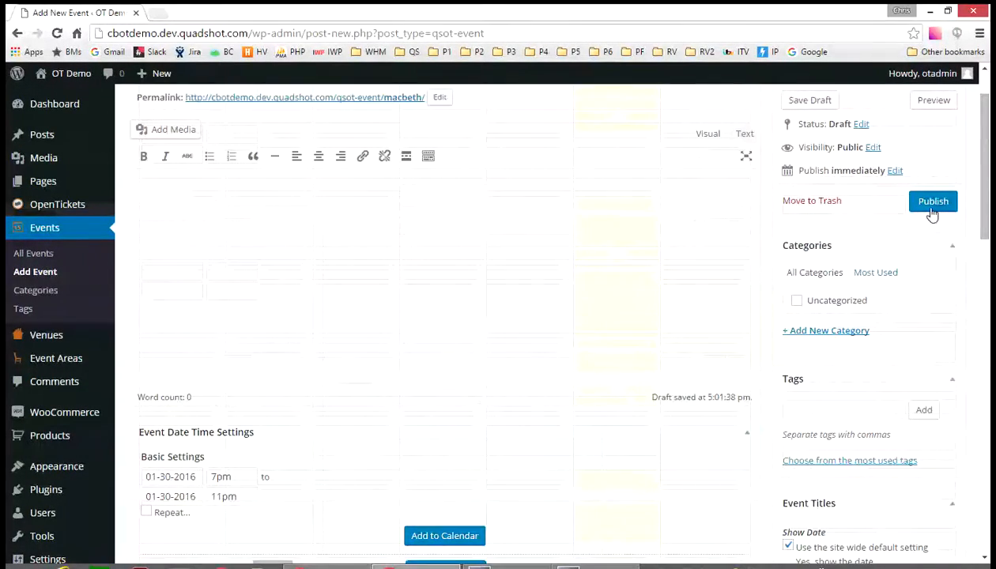
pyautogui.click(930, 205)
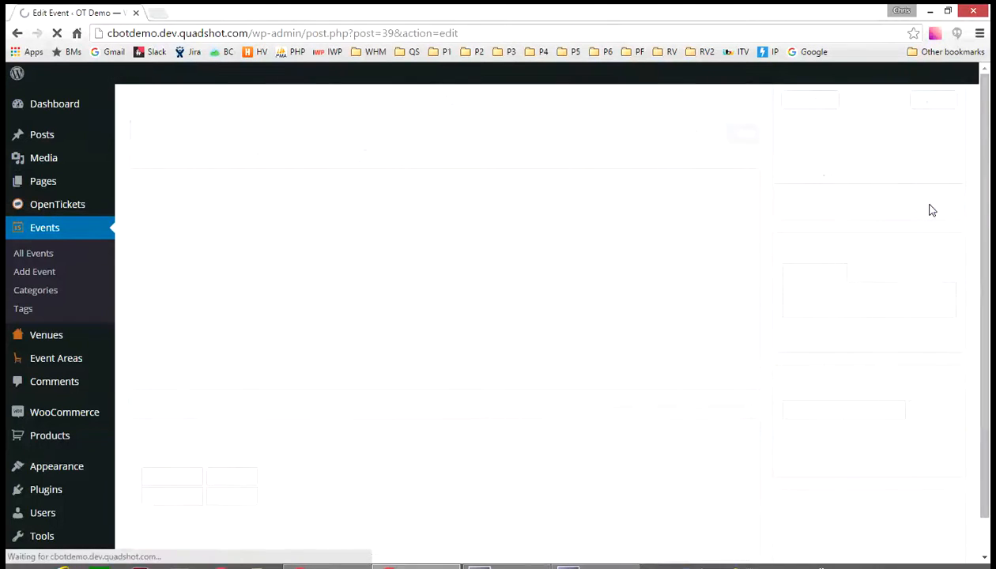